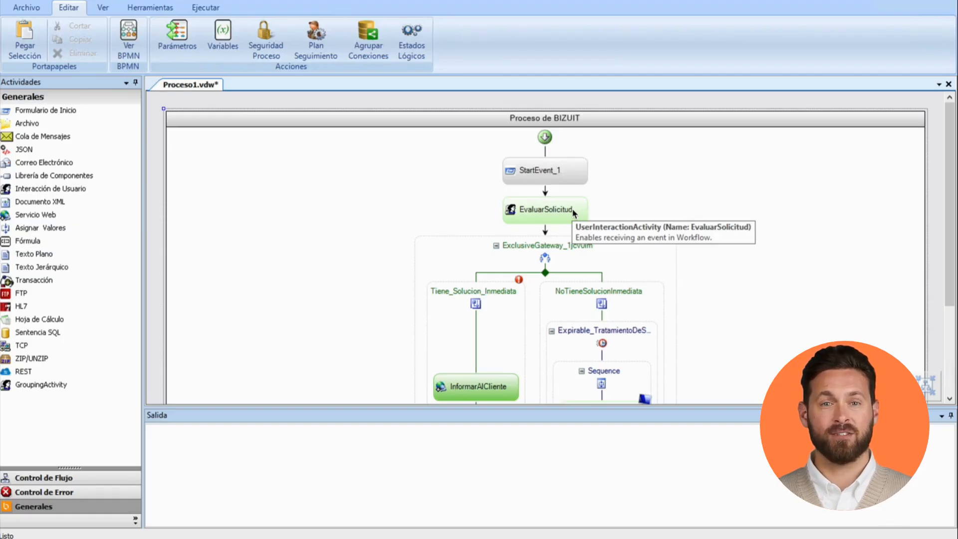
# Step: Copy the form 'IngresoSolicitudSoporte' from activity 'Proceso1' onto the EvaluarSolicitud activity, naming the new form EvaluarSolicitud
pyautogui.click(573, 213)
pyautogui.rightClick(573, 213)
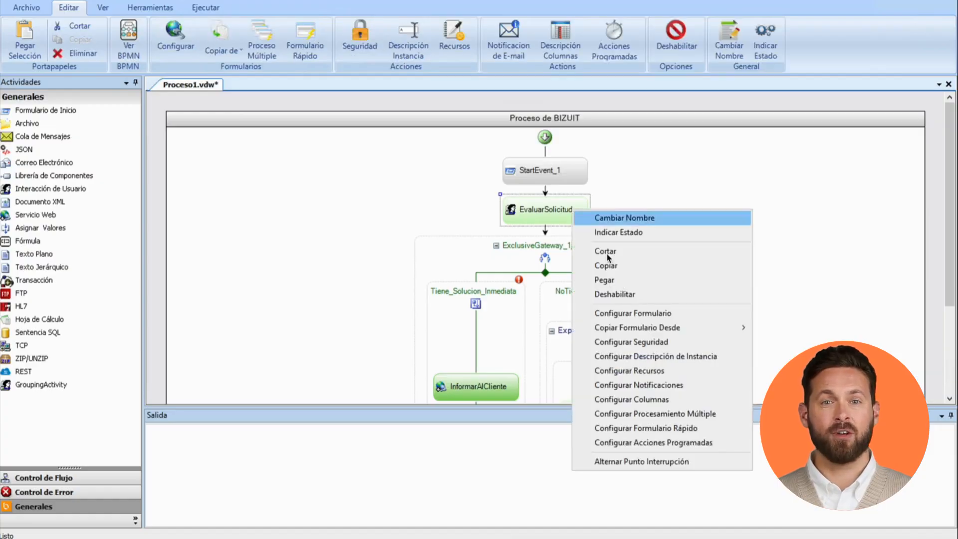
pyautogui.moveTo(624, 333)
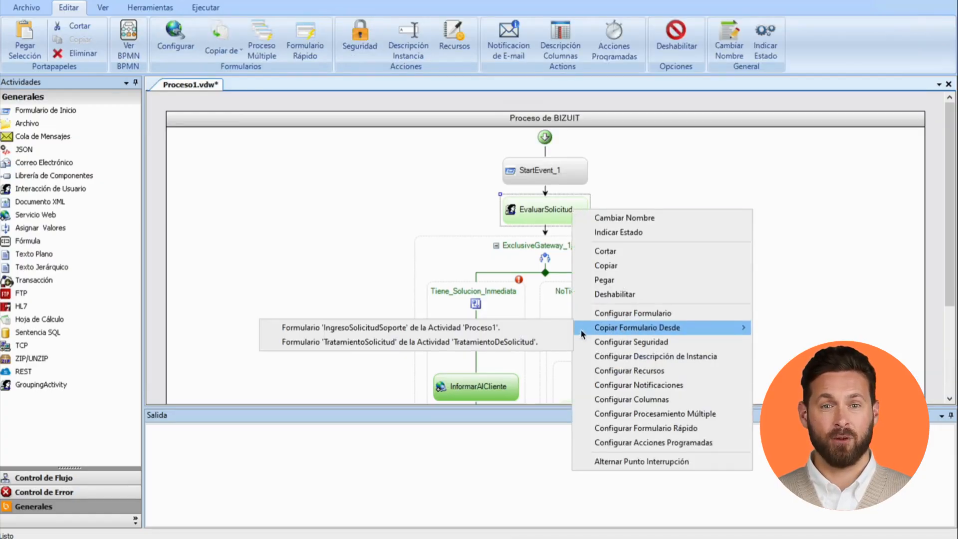
pyautogui.click(541, 327)
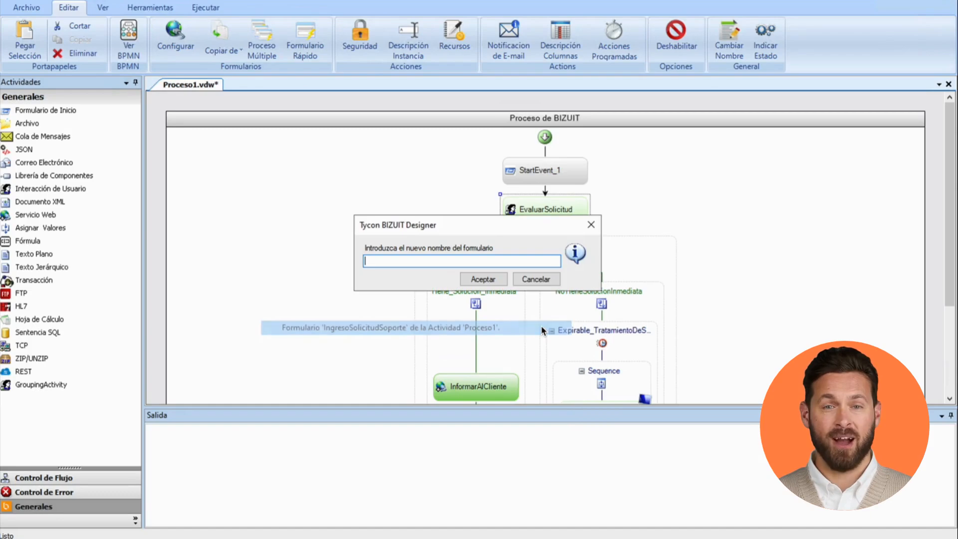
pyautogui.write('EvaluarSo')
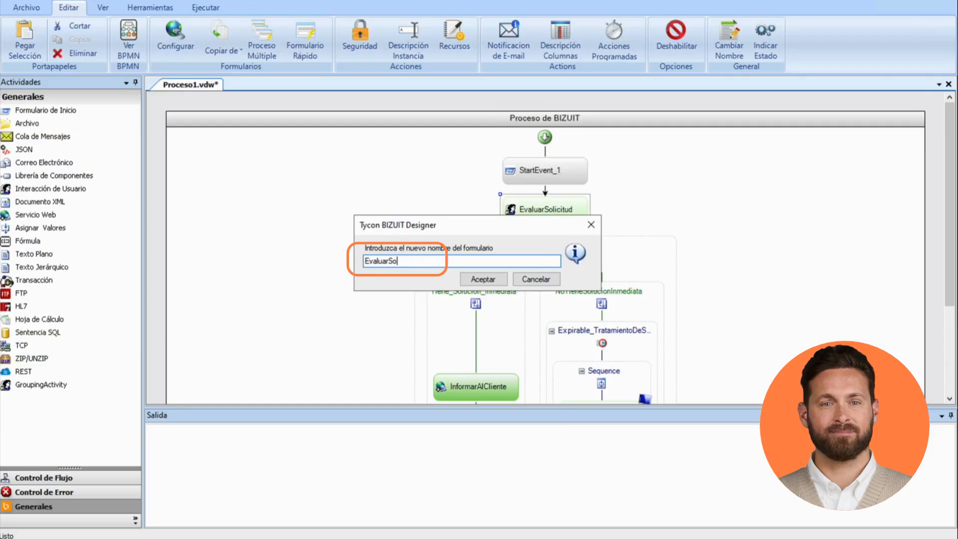
pyautogui.write('licitud')
pyautogui.click(485, 281)
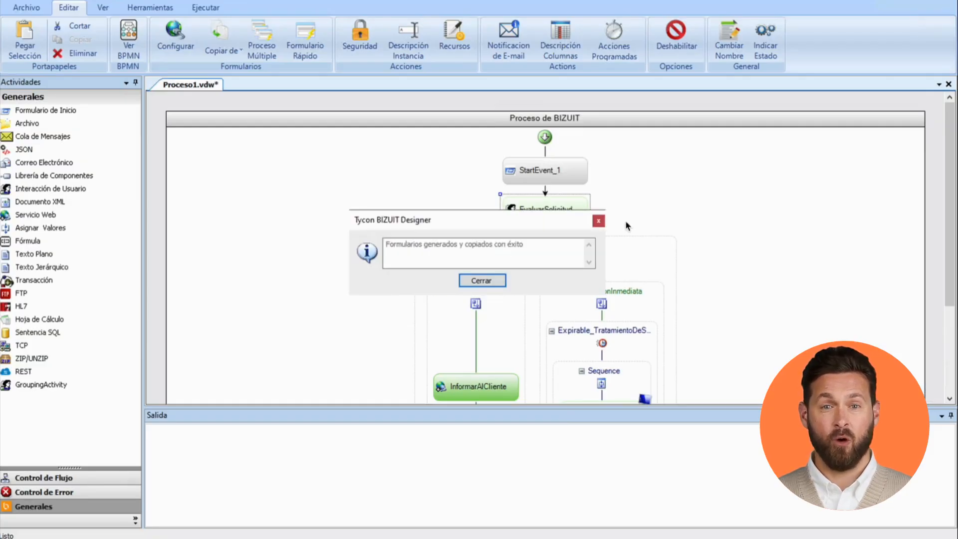
pyautogui.press('Return')
pyautogui.click(621, 191)
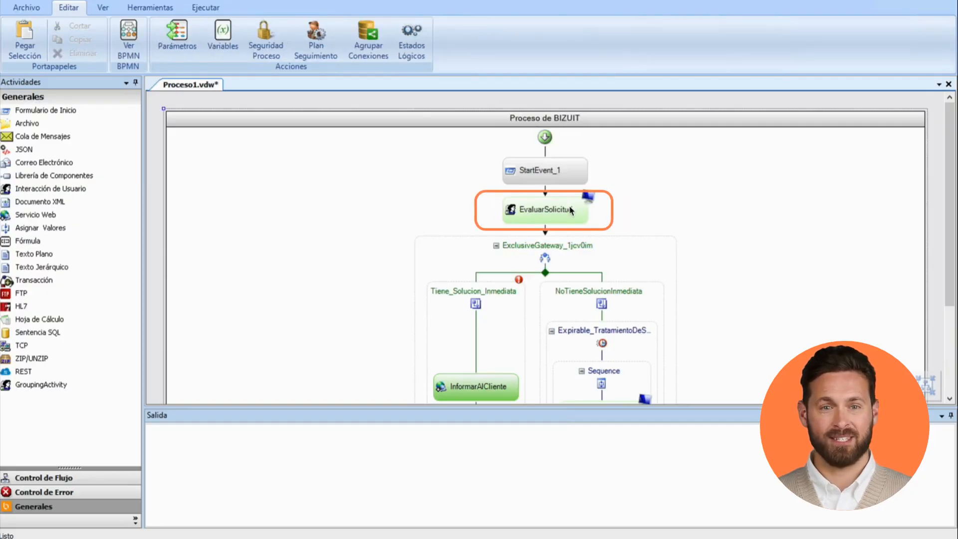
# Step: Open the EvaluarSolicitud activity's form for editing in the web form editor
pyautogui.doubleClick(567, 211)
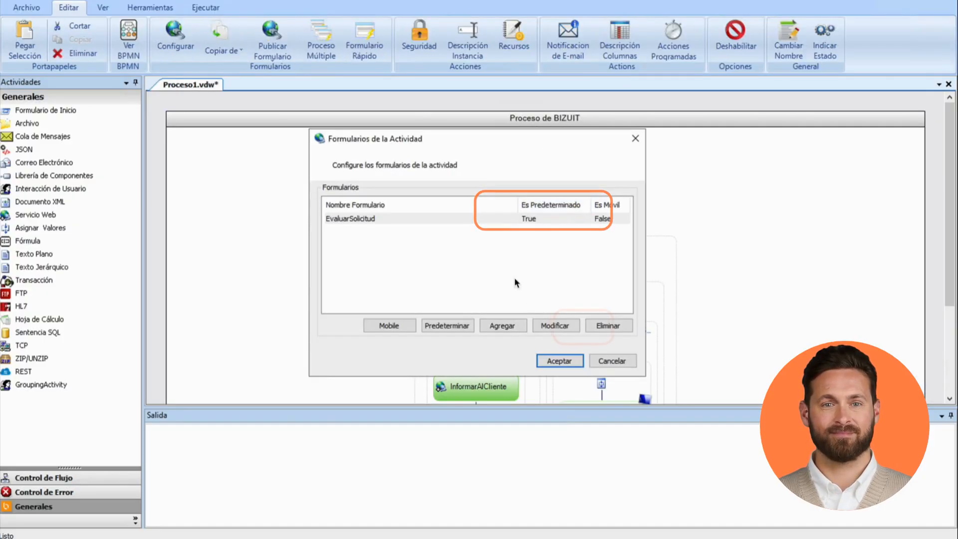
pyautogui.click(553, 324)
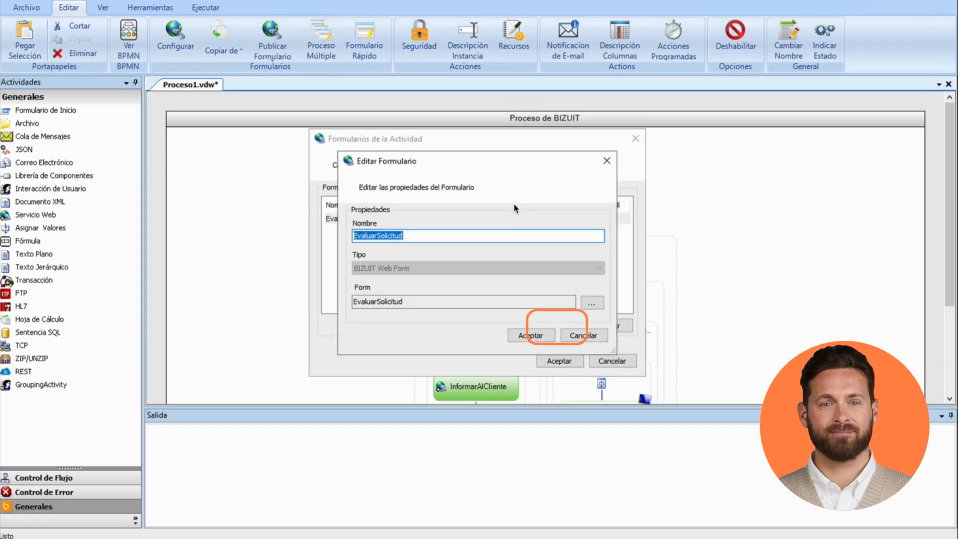
pyautogui.click(587, 304)
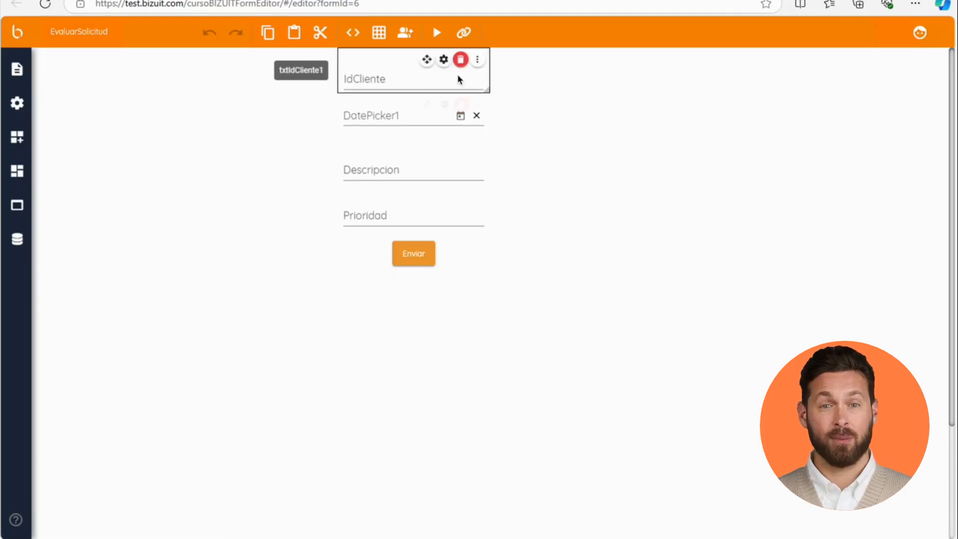
# Step: Disable the IdCliente, Descripcion and Prioridad fields so they cannot be edited
pyautogui.click(446, 61)
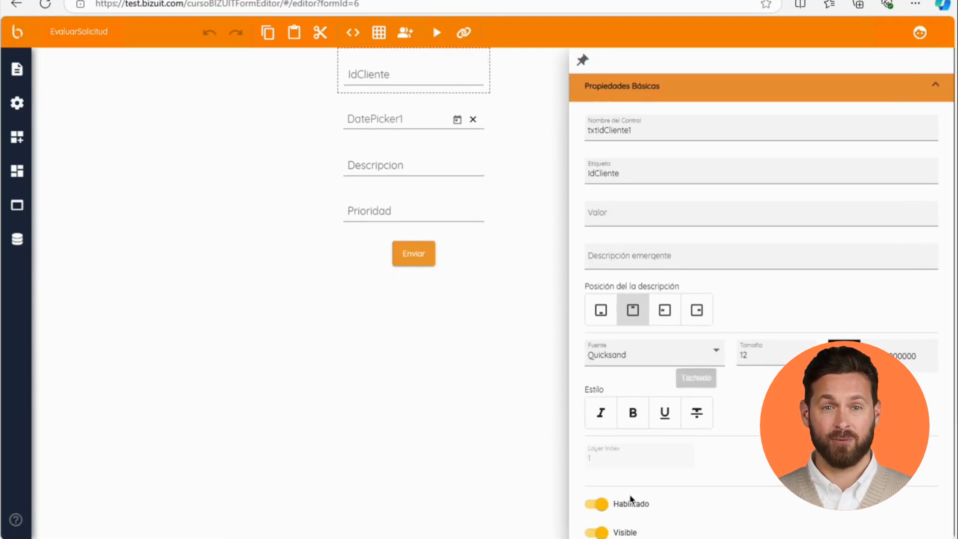
pyautogui.click(599, 504)
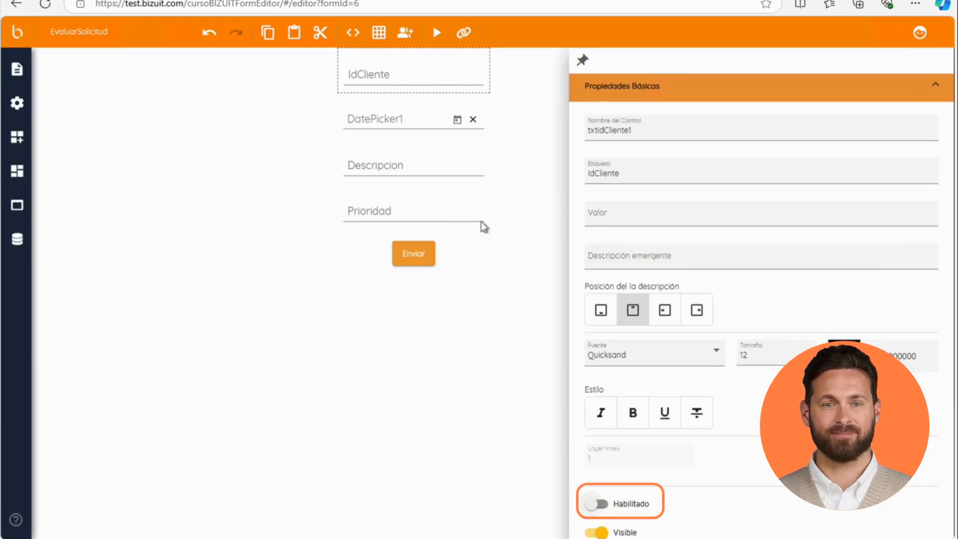
pyautogui.click(427, 133)
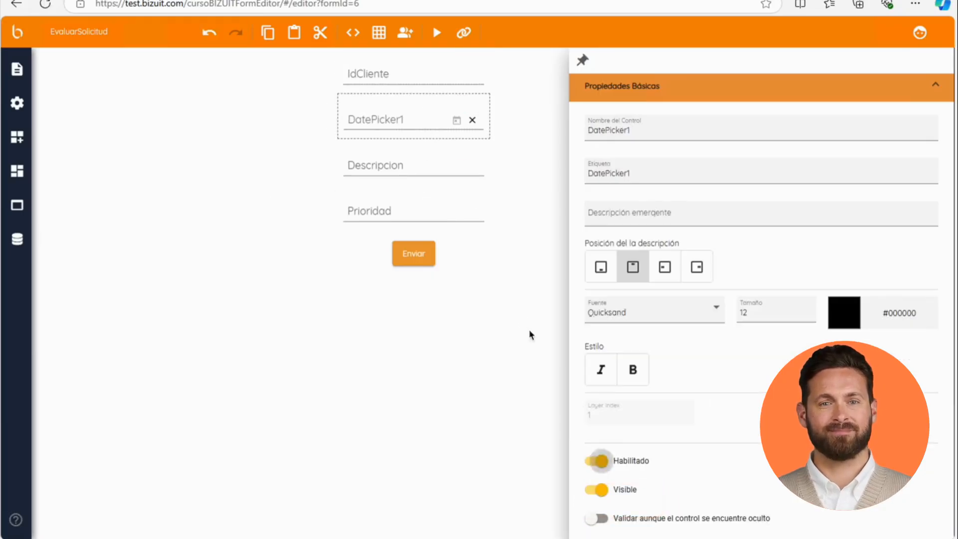
pyautogui.click(416, 167)
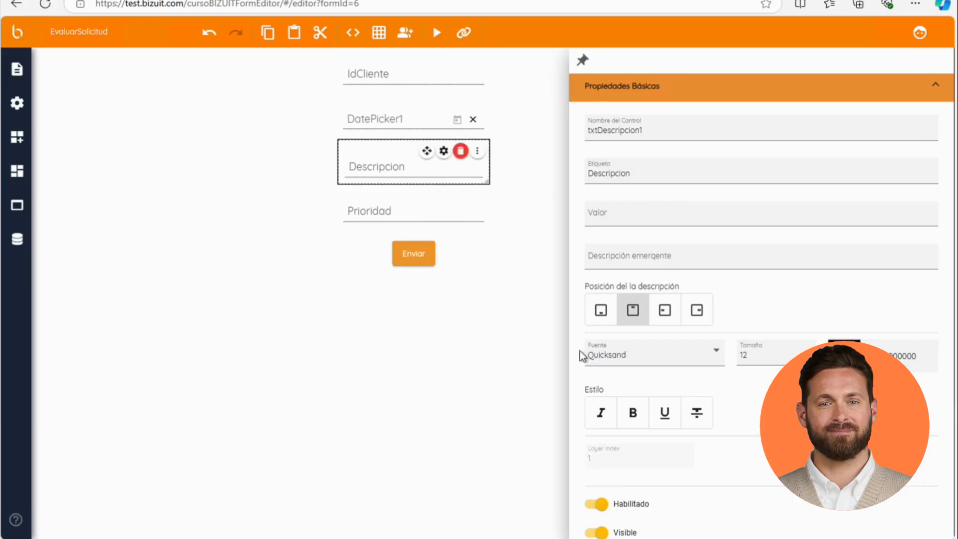
pyautogui.click(596, 504)
pyautogui.click(436, 220)
pyautogui.click(596, 505)
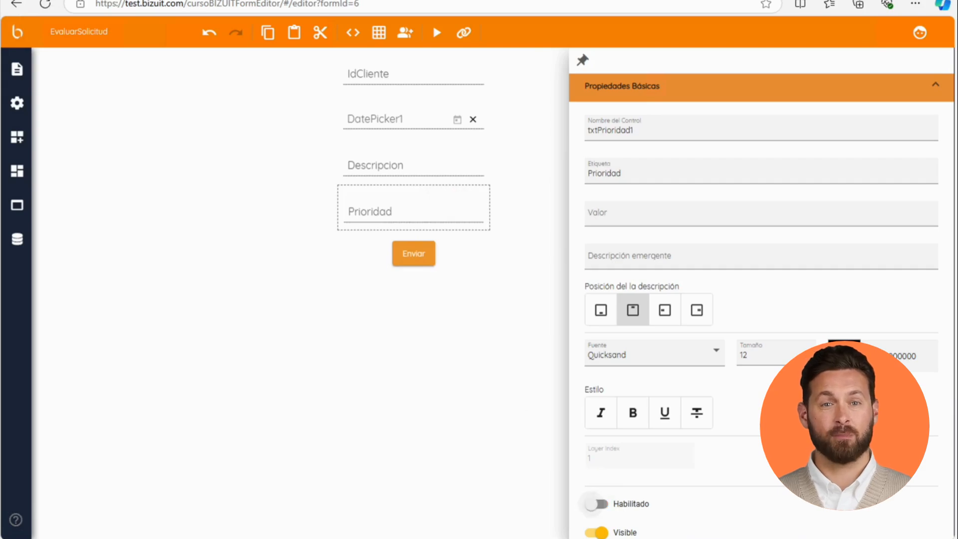
# Step: Move the Enviar button down and add a Slide Toggle control below the Prioridad field
pyautogui.moveTo(428, 255)
pyautogui.moveTo(427, 243); pyautogui.dragTo(429, 333)
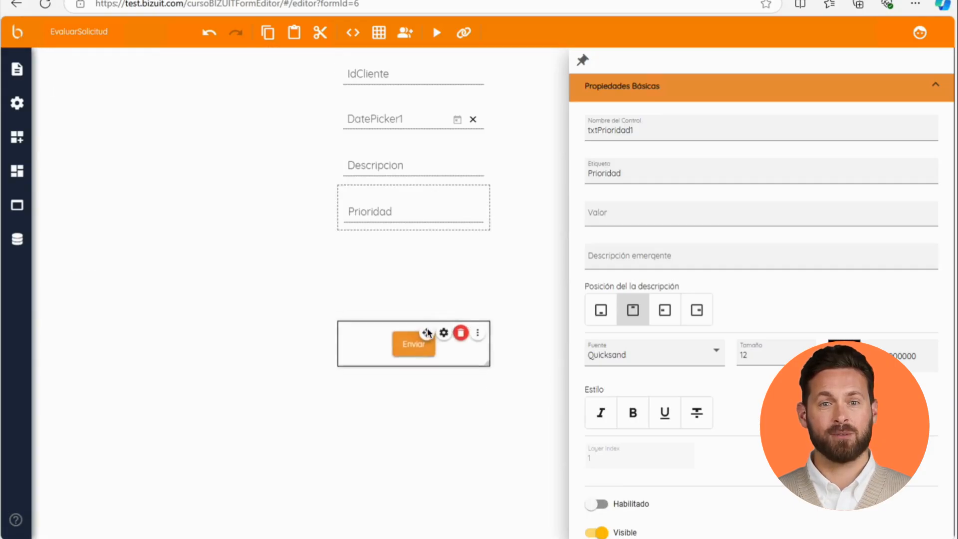
pyautogui.click(18, 140)
pyautogui.scroll(-4, 141, 370)
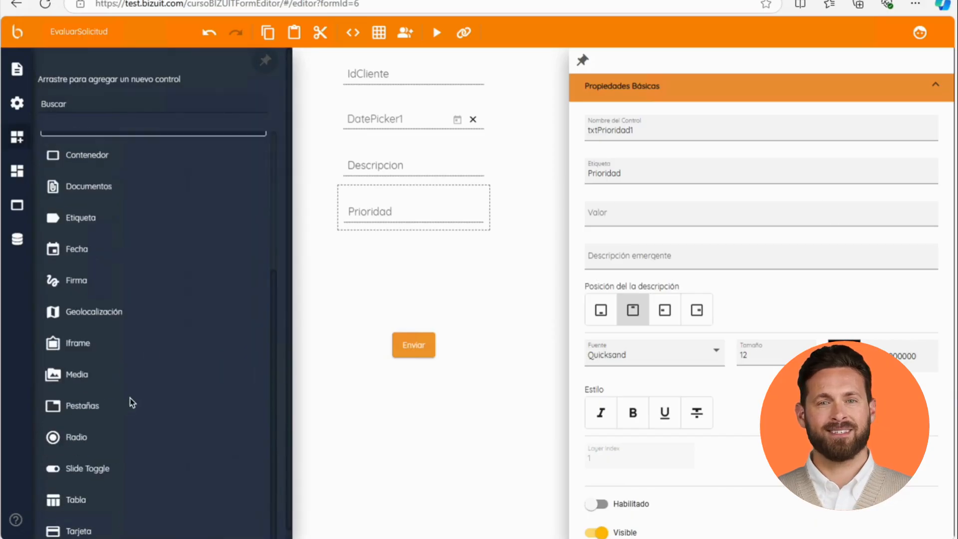
pyautogui.moveTo(100, 468); pyautogui.dragTo(390, 262)
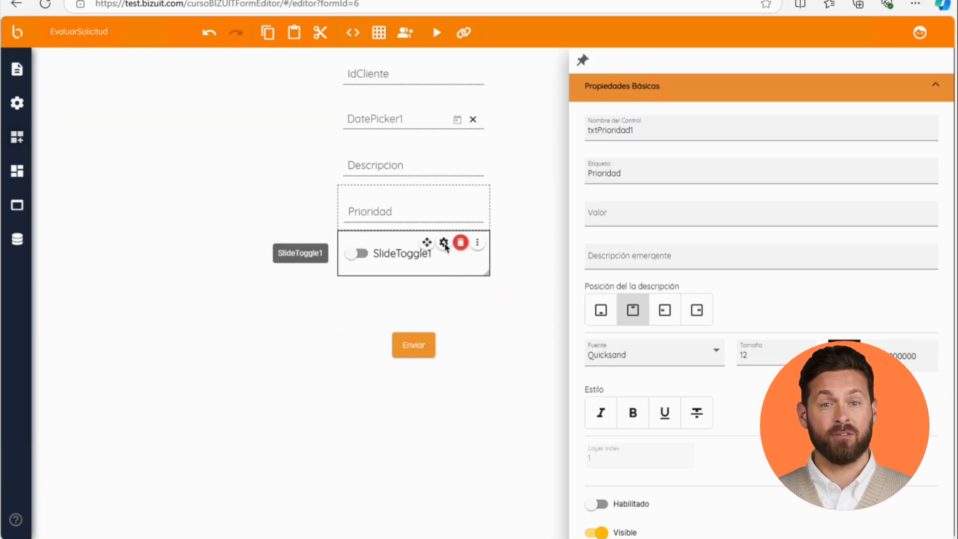
# Step: Set the slide toggle's label to 'Con Solucion Inmediata'
pyautogui.click(444, 244)
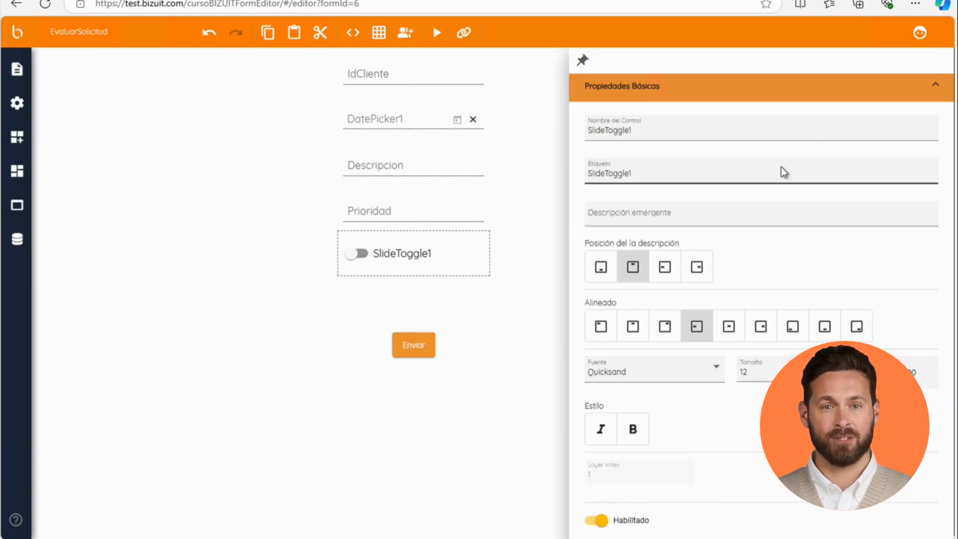
pyautogui.click(728, 173)
pyautogui.doubleClick(727, 173)
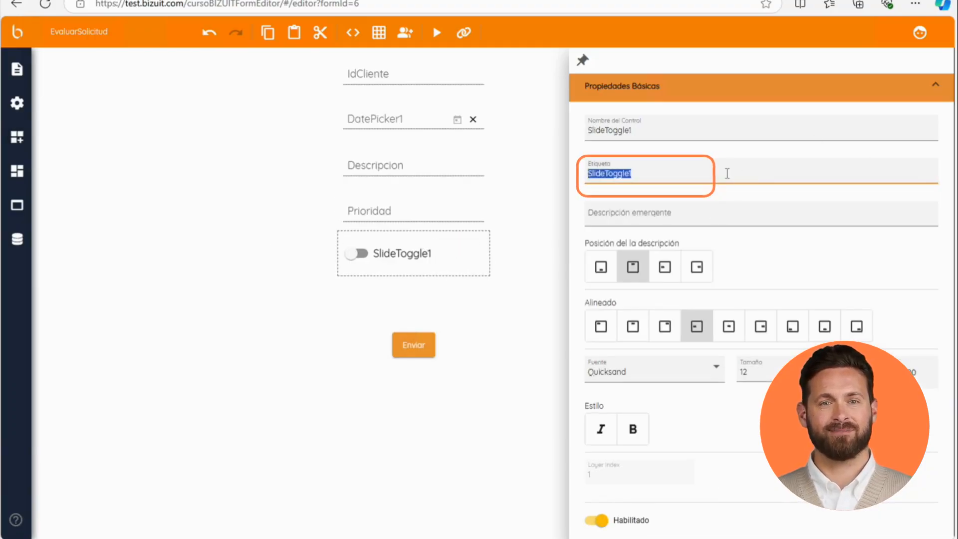
pyautogui.write('Con Si')
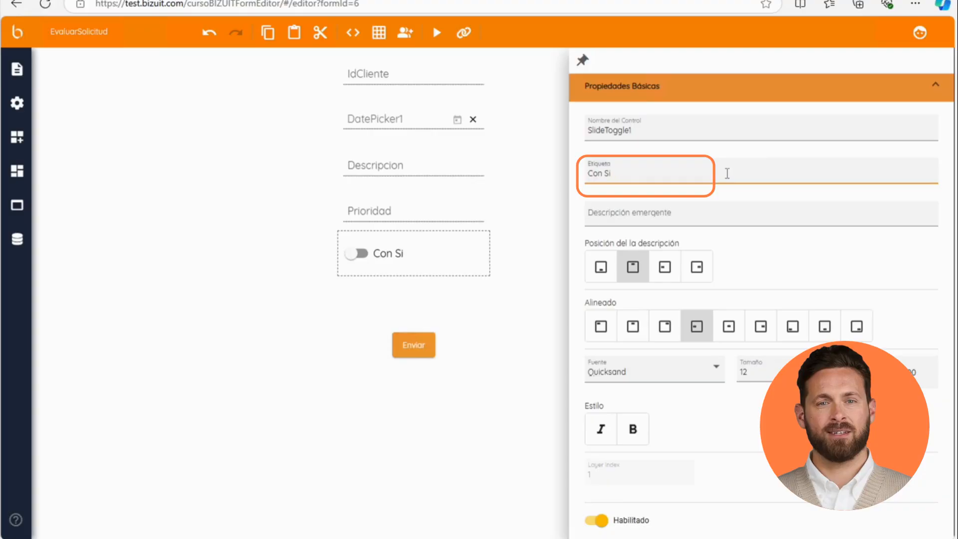
pyautogui.write('olcion Inmediata')
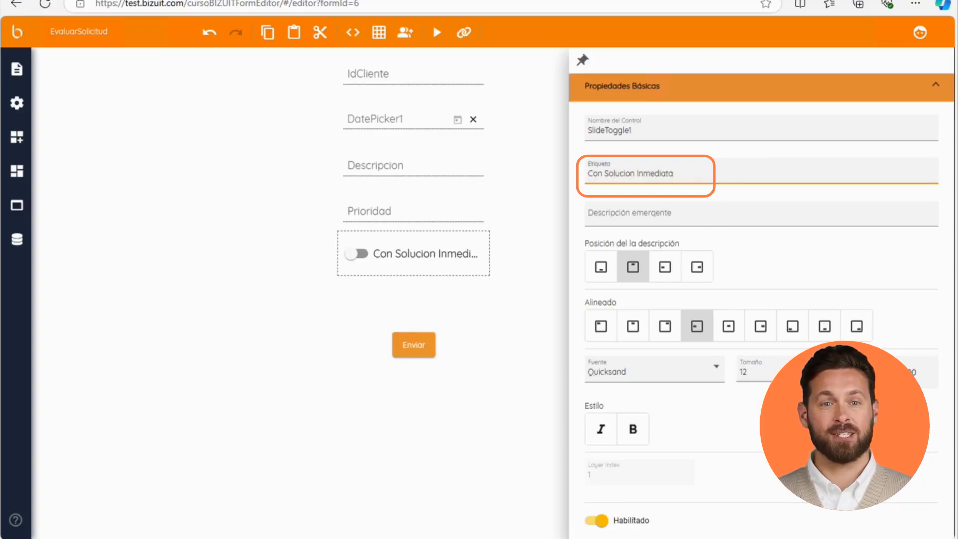
# Step: Bind the slide toggle's primary link to the variable vResultadoEvaluacionSoporte
pyautogui.scroll(-4, 768, 367)
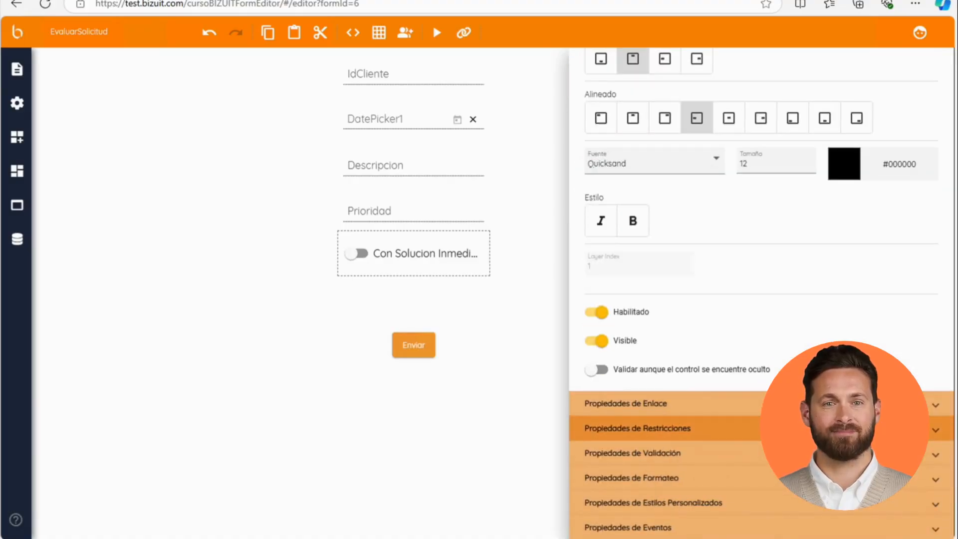
pyautogui.click(869, 404)
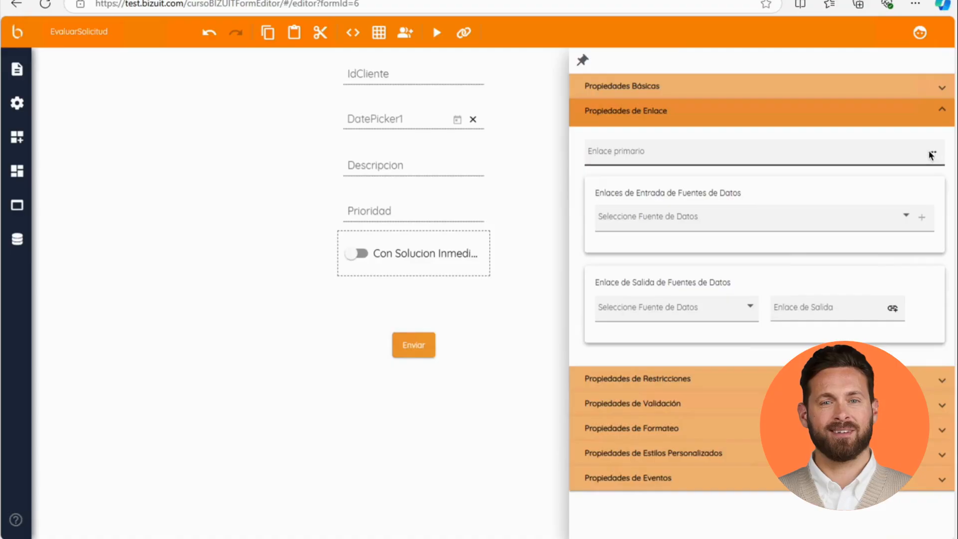
pyautogui.click(932, 153)
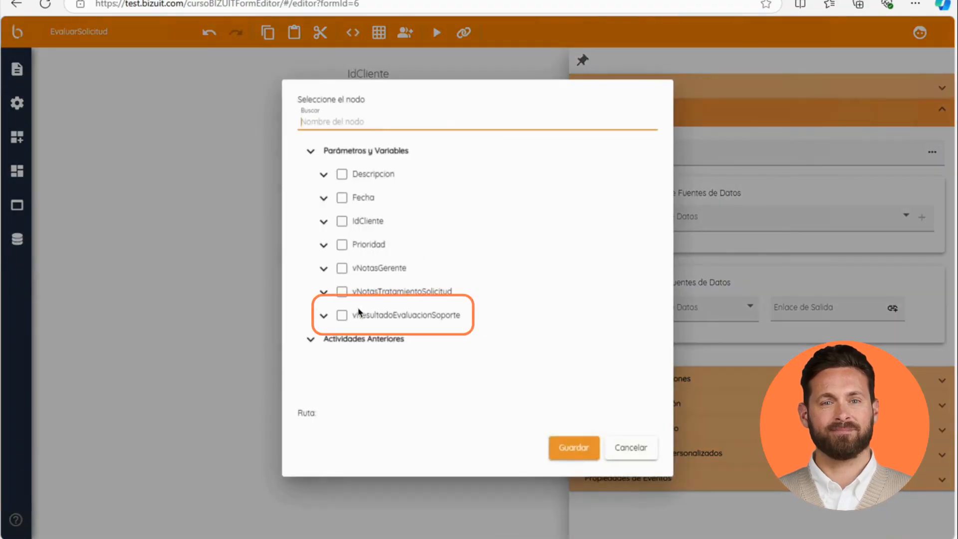
pyautogui.click(341, 316)
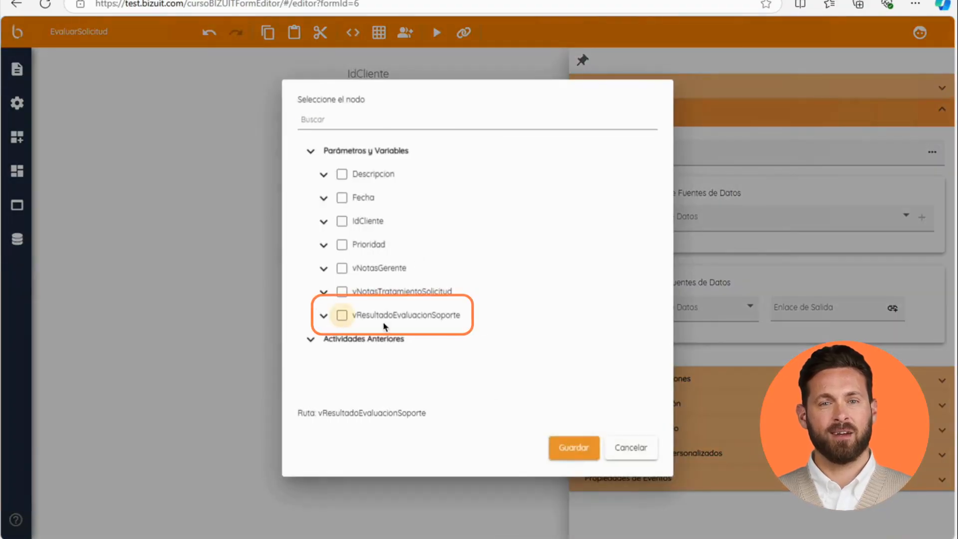
pyautogui.click(569, 448)
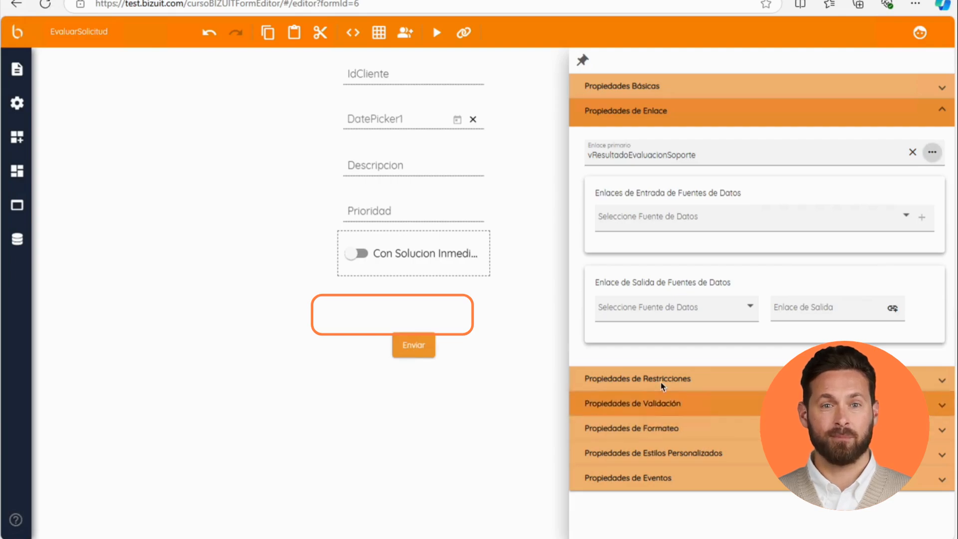
# Step: Set the toggle's restriction data type to Numérico, with checked value 1 and unchecked value 0
pyautogui.click(663, 380)
pyautogui.click(627, 199)
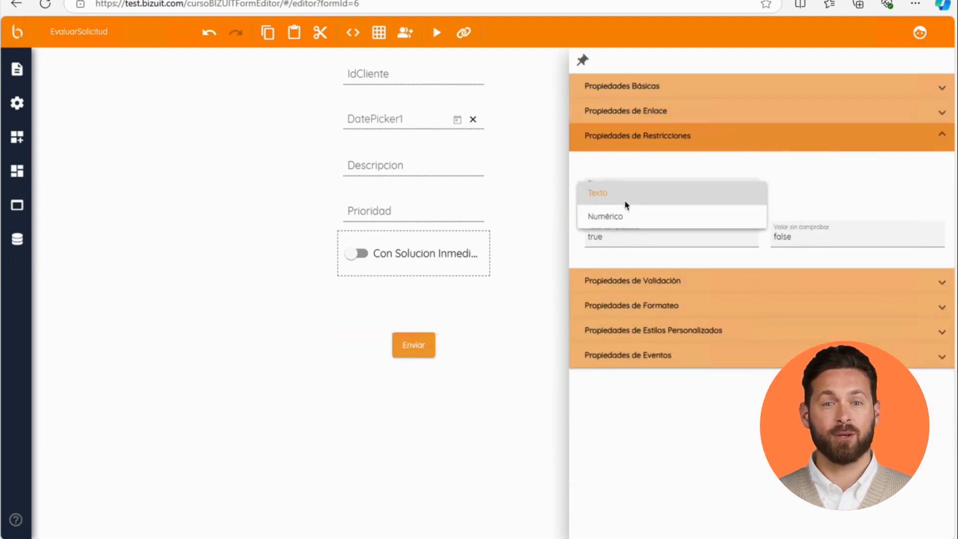
pyautogui.click(621, 217)
pyautogui.click(614, 242)
pyautogui.doubleClick(613, 243)
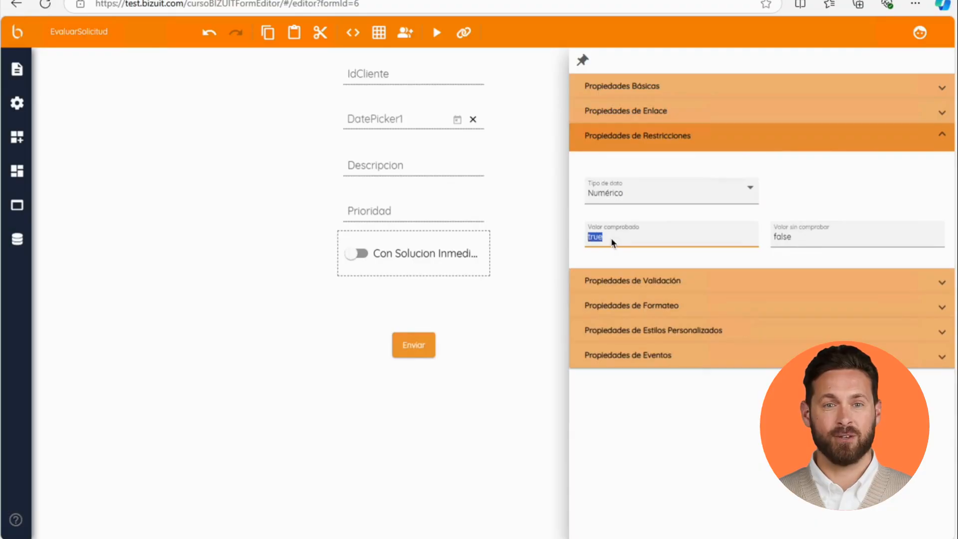
pyautogui.write('1')
pyautogui.click(777, 240)
pyautogui.doubleClick(779, 240)
pyautogui.write('0')
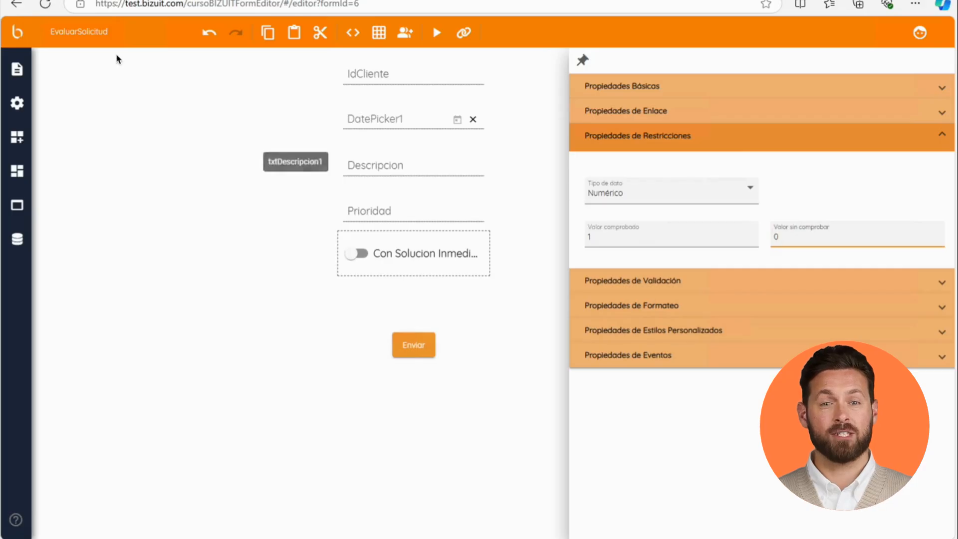
# Step: Save the EvaluarSolicitud form
pyautogui.click(17, 69)
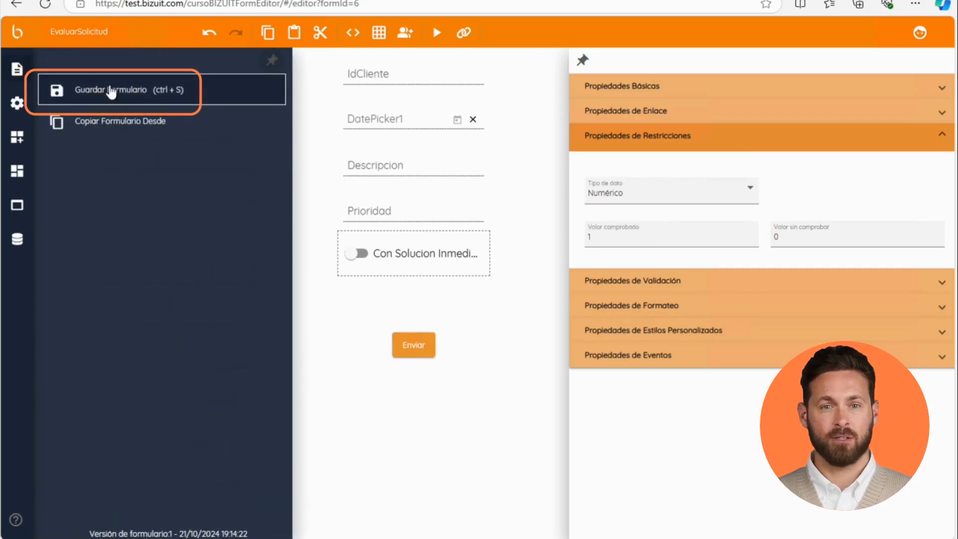
pyautogui.click(110, 91)
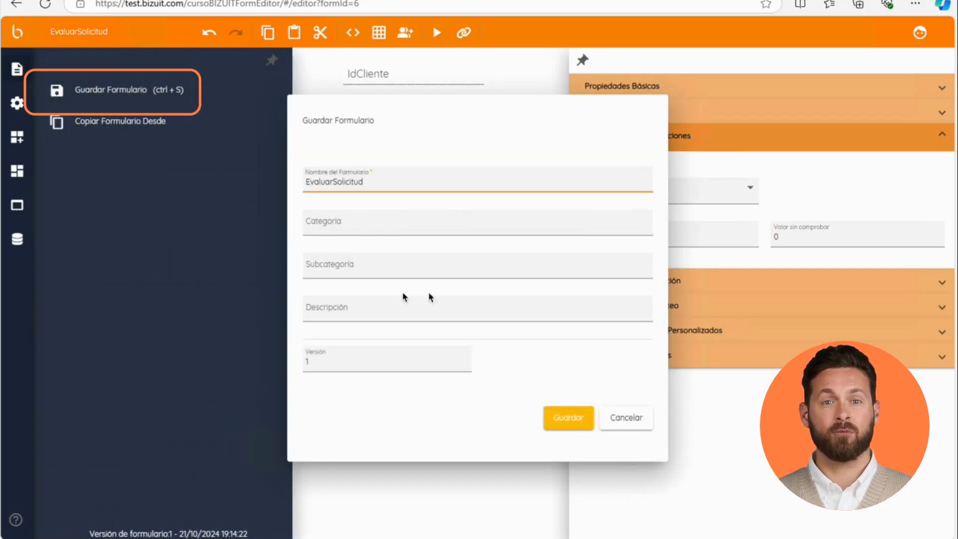
pyautogui.click(573, 418)
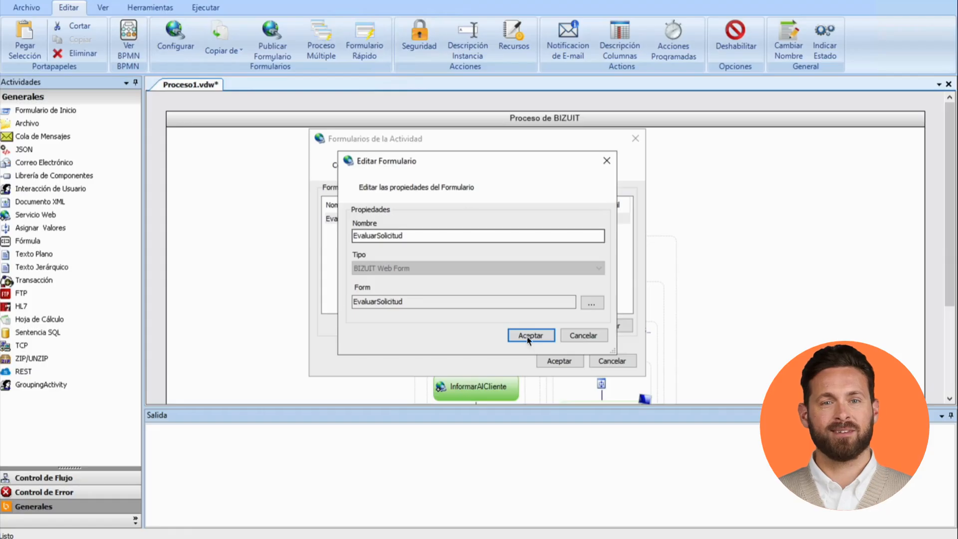
# Step: Confirm the form properties and close the activity's forms dialog
pyautogui.click(530, 337)
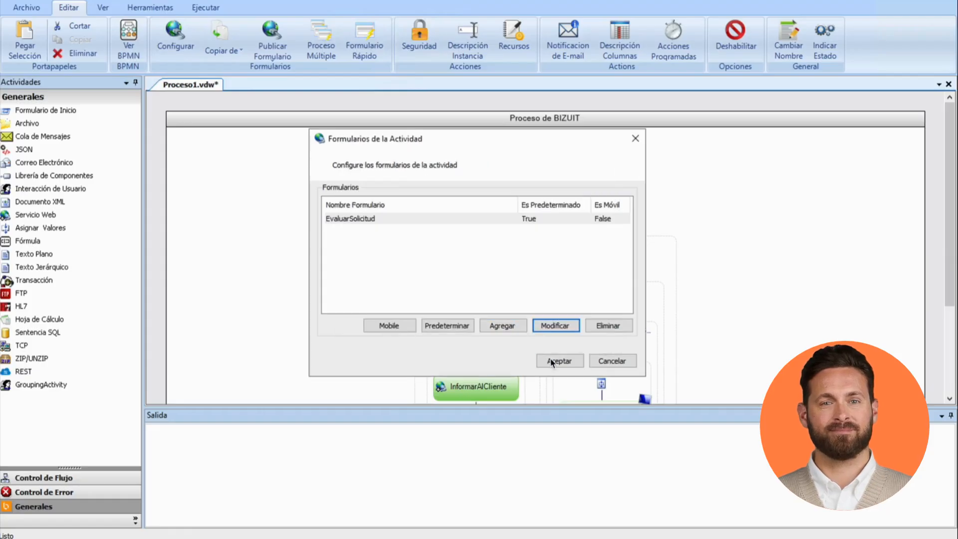
pyautogui.click(555, 360)
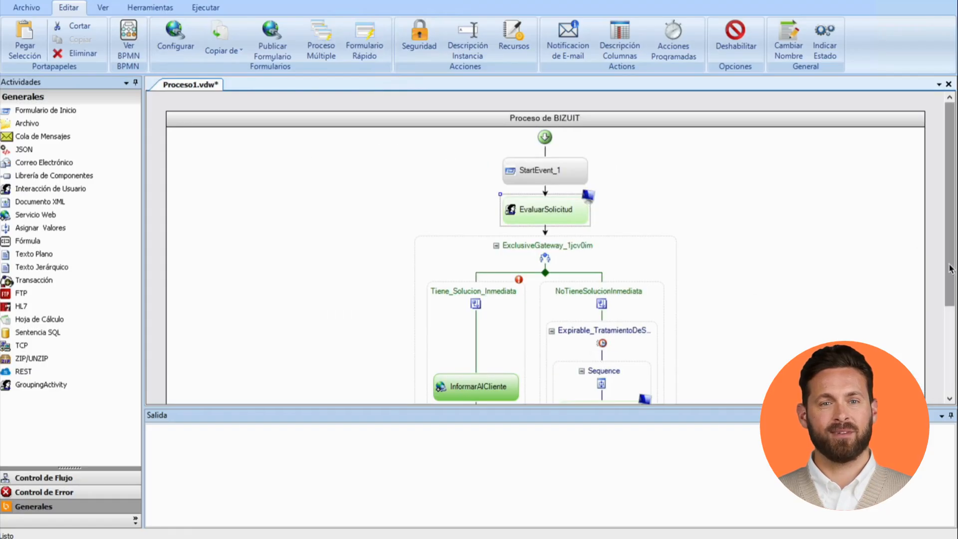
pyautogui.scroll(-3, 951, 262)
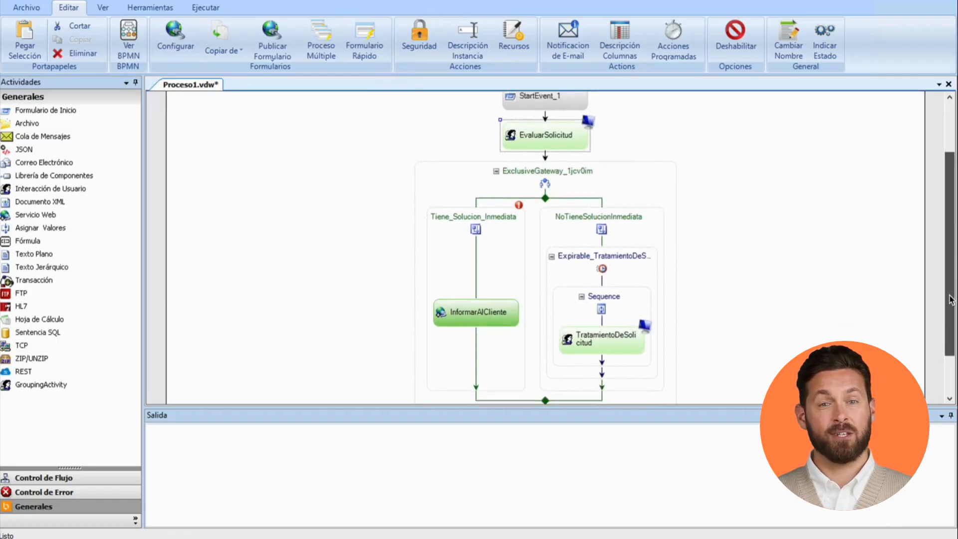
pyautogui.doubleClick(636, 342)
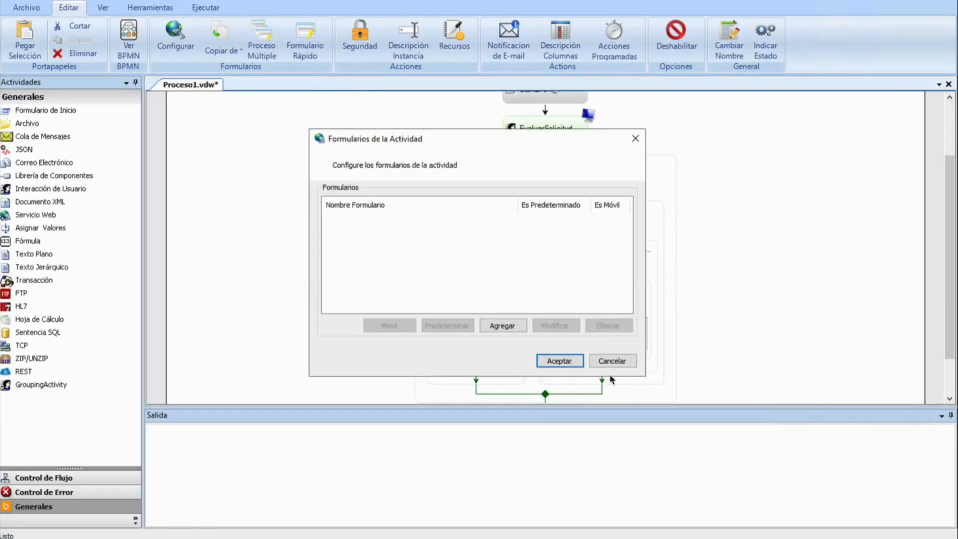
pyautogui.click(611, 361)
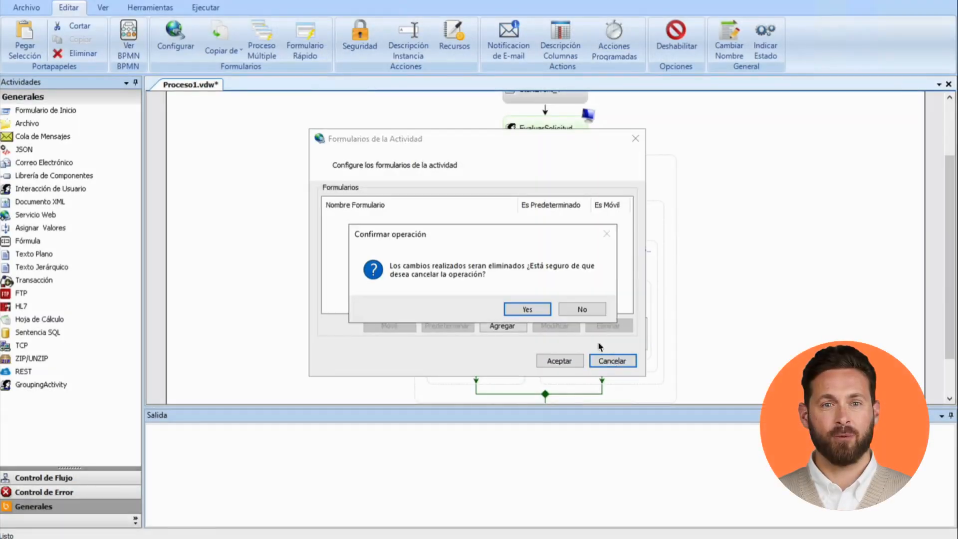
pyautogui.click(541, 309)
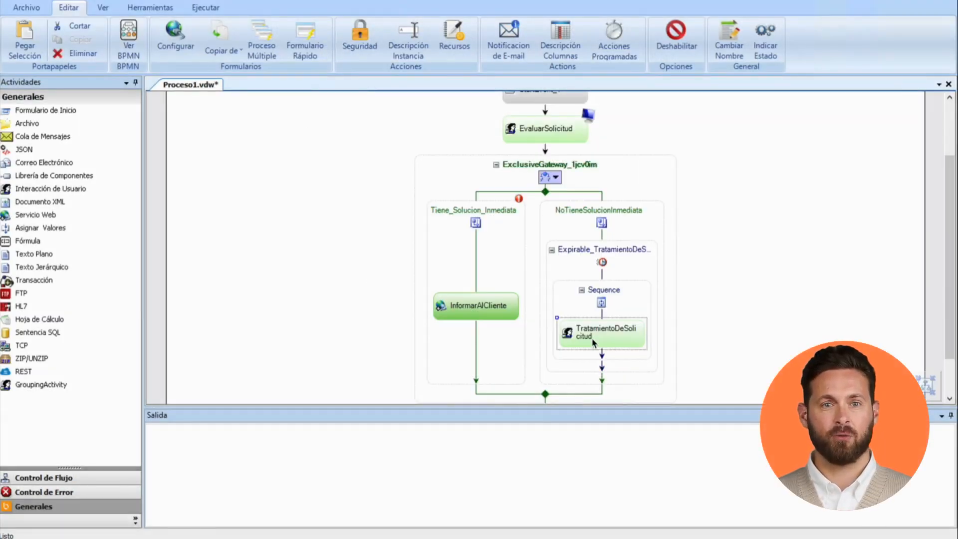
# Step: Copy the EvaluarSolicitud form to the TratamientoDeSolicitud activity under the new name TratamientoSolicitud
pyautogui.rightClick(599, 341)
pyautogui.moveTo(655, 192)
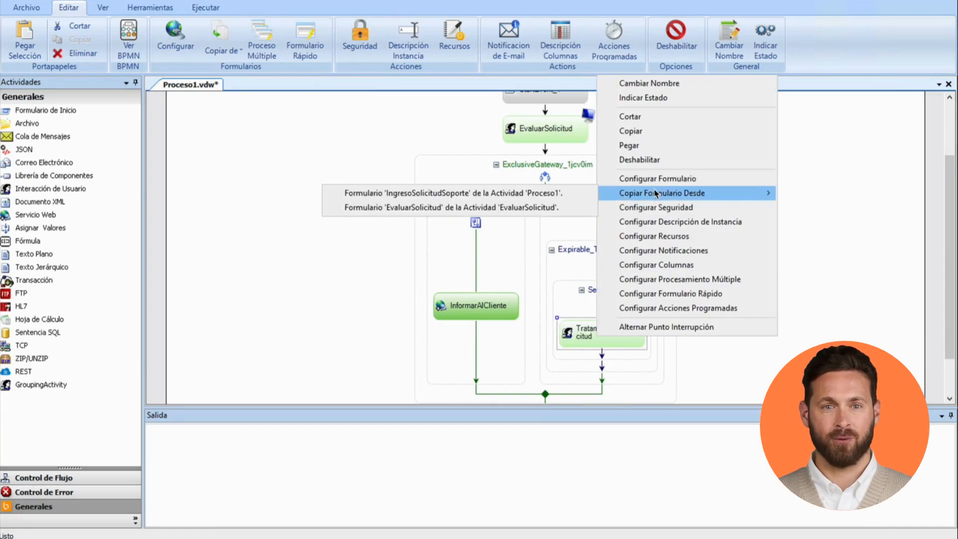
pyautogui.click(516, 208)
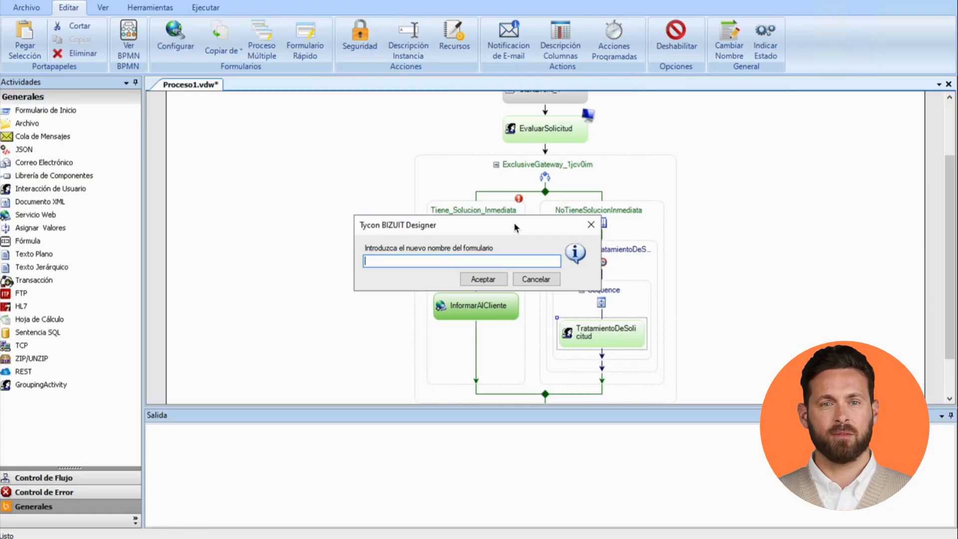
pyautogui.write('TratamientoSoli')
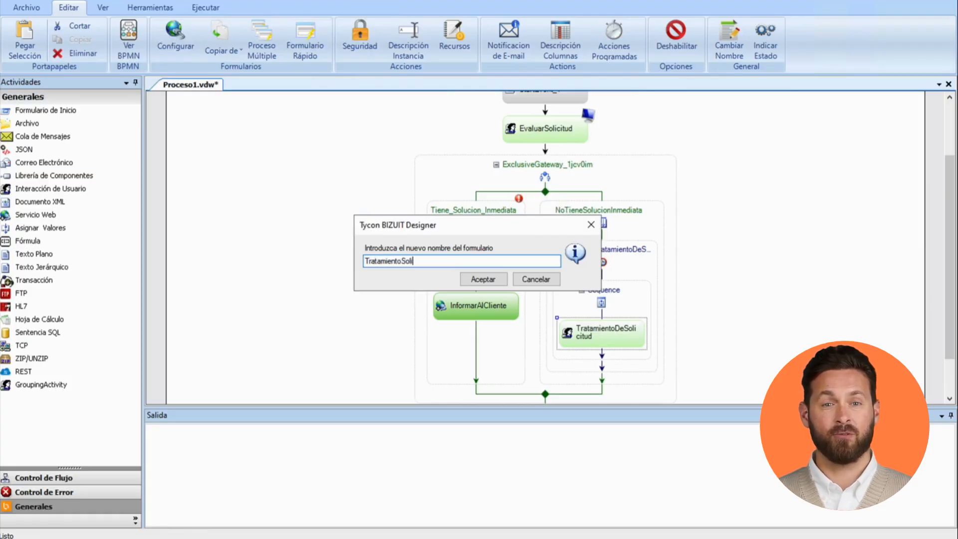
pyautogui.click(482, 279)
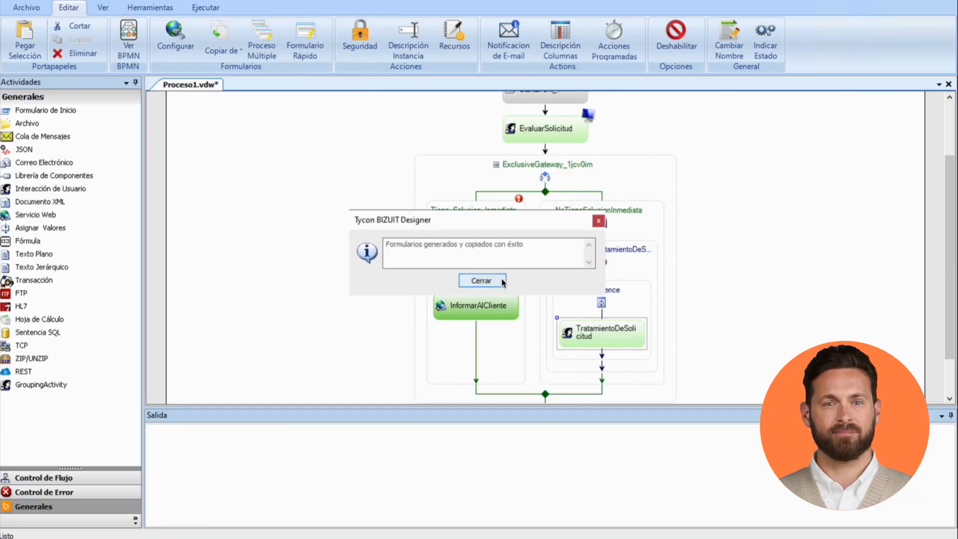
pyautogui.click(483, 281)
# Step: Open the TratamientoSolicitud form in the form editor and delete the slide toggle
pyautogui.doubleClick(605, 333)
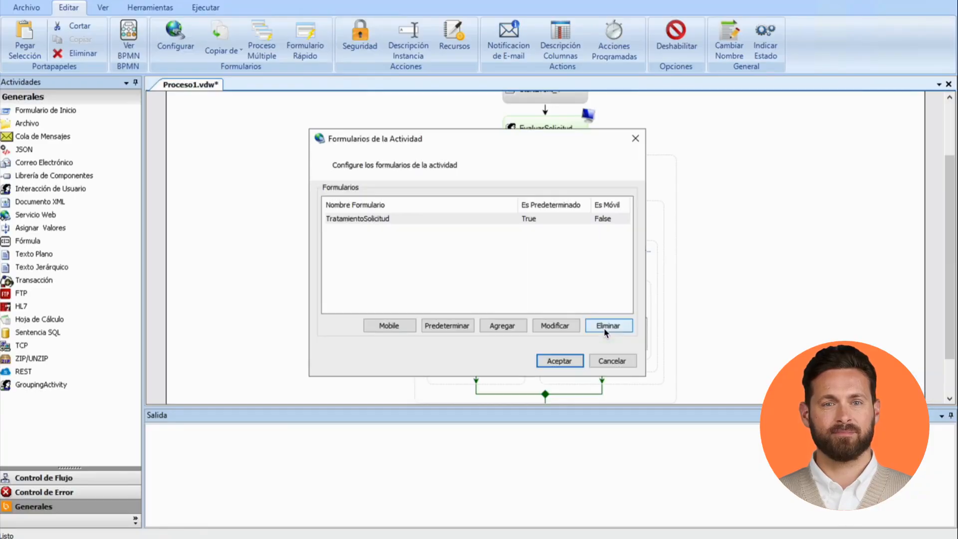
pyautogui.click(575, 327)
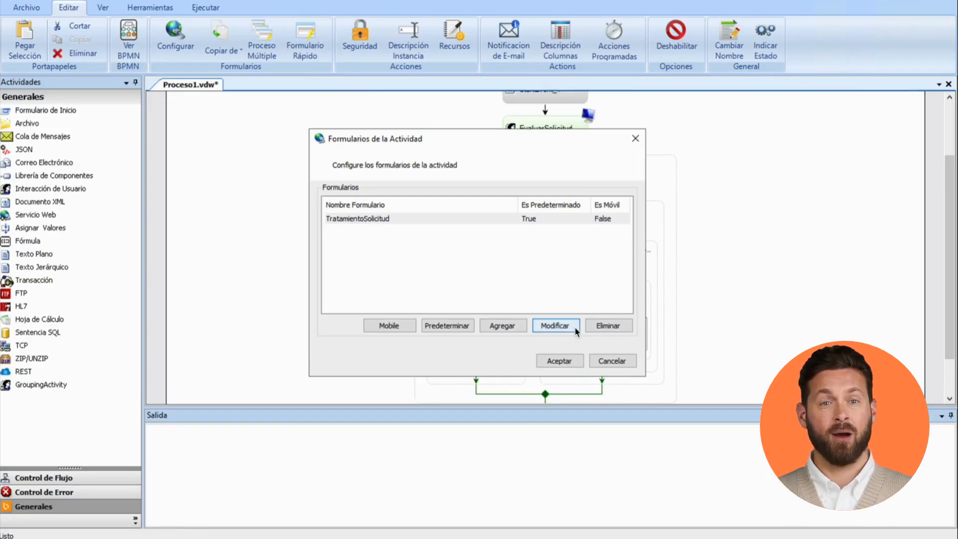
pyautogui.click(592, 305)
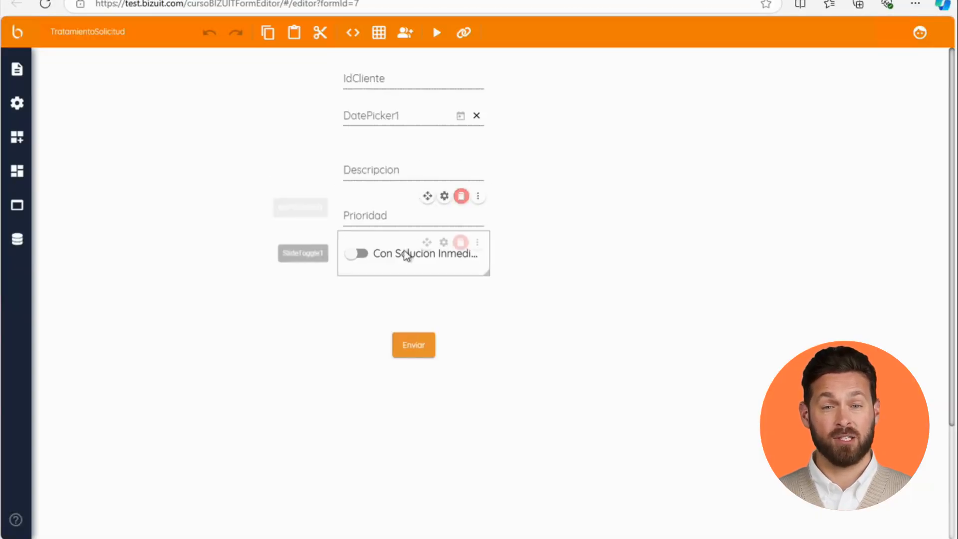
pyautogui.click(449, 245)
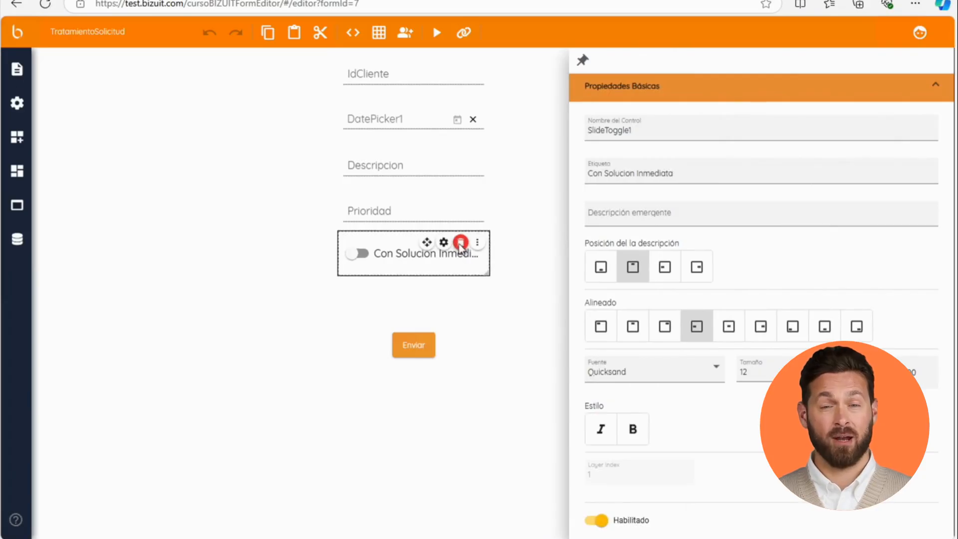
pyautogui.click(460, 244)
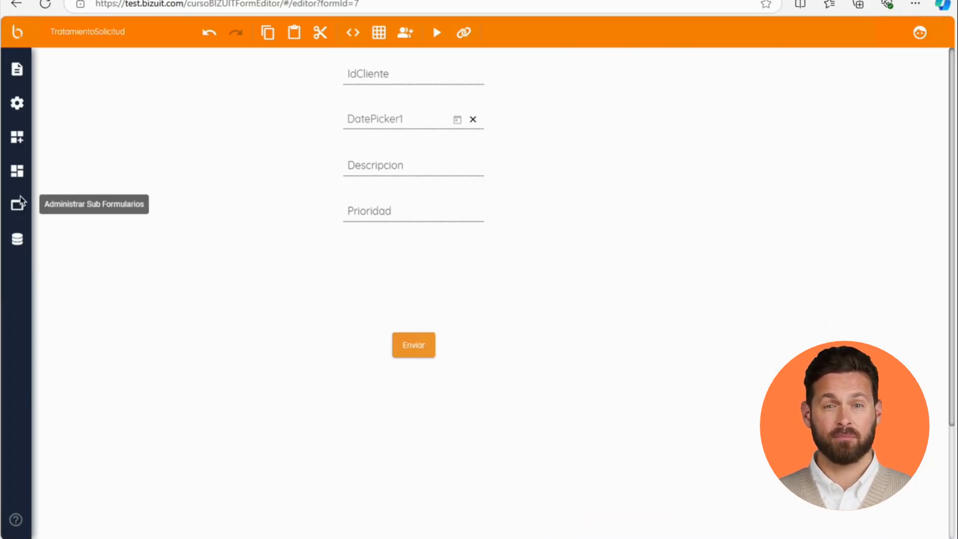
# Step: Add a text area below the Prioridad field and widen it to the right
pyautogui.click(18, 138)
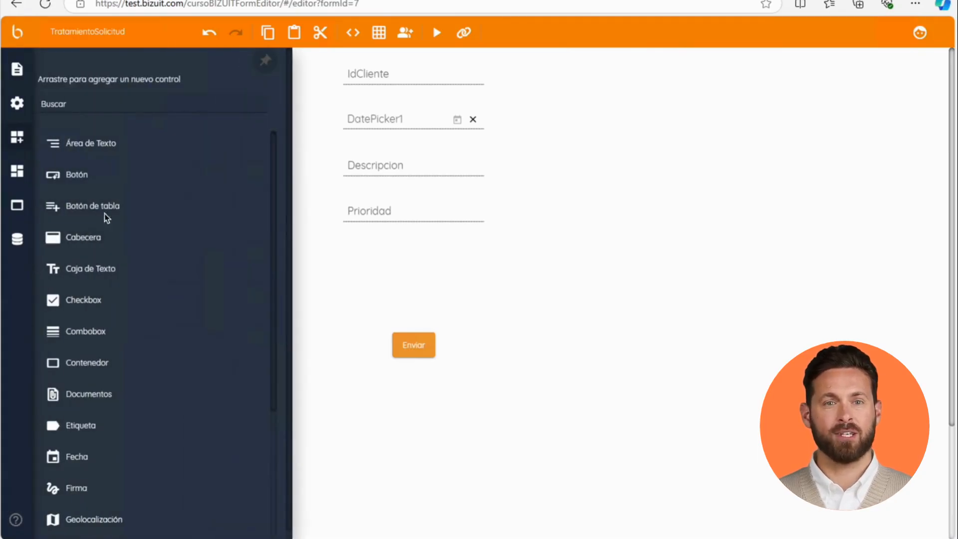
pyautogui.moveTo(111, 149); pyautogui.dragTo(400, 255)
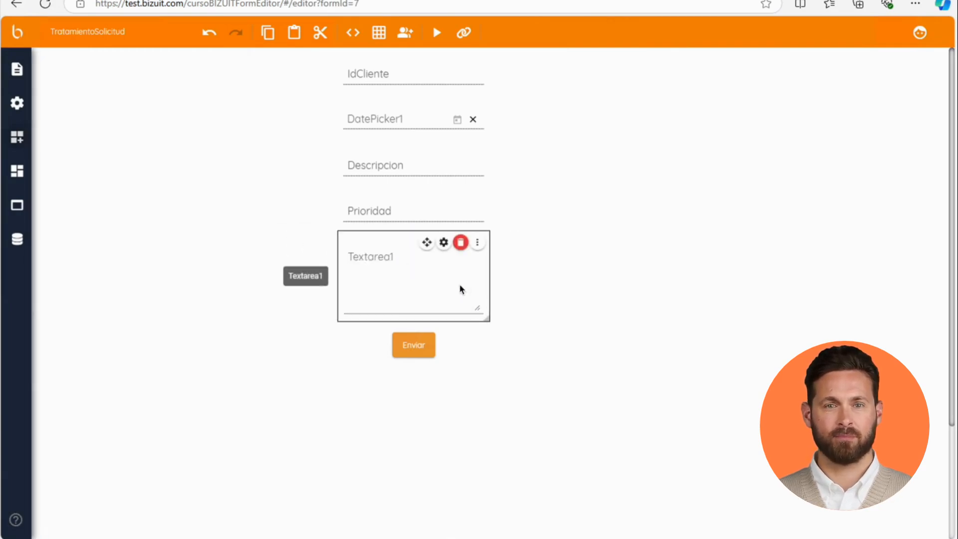
pyautogui.click(490, 309)
pyautogui.moveTo(489, 320); pyautogui.dragTo(568, 319)
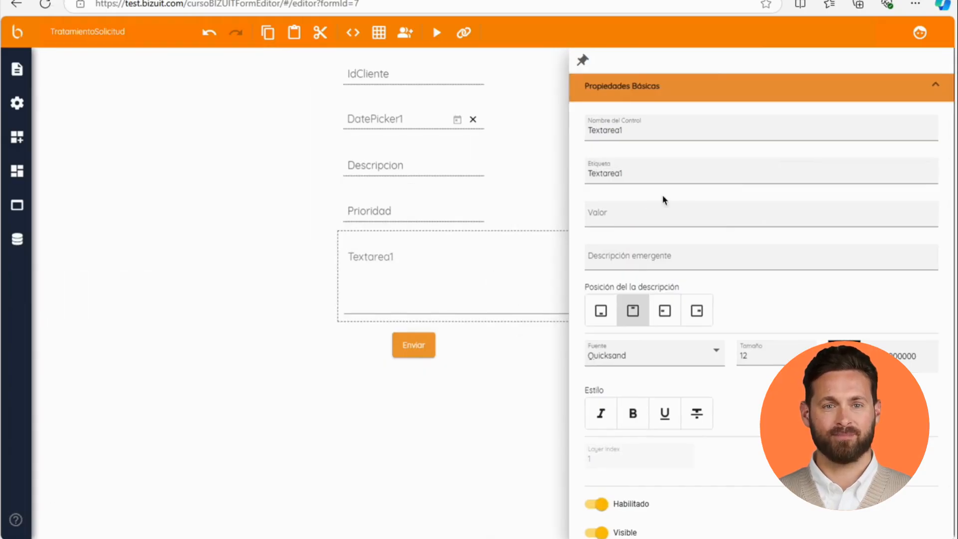
# Step: Bind the text area's primary link to the variable vNotasTratamientoSolicitud
pyautogui.scroll(-4, 718, 447)
pyautogui.click(711, 404)
pyautogui.click(932, 152)
pyautogui.click(374, 295)
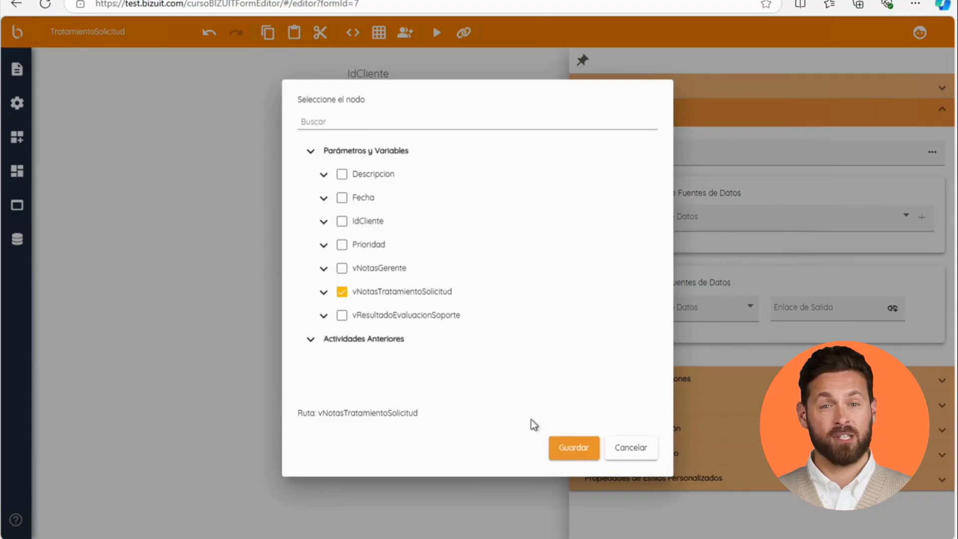
pyautogui.click(564, 447)
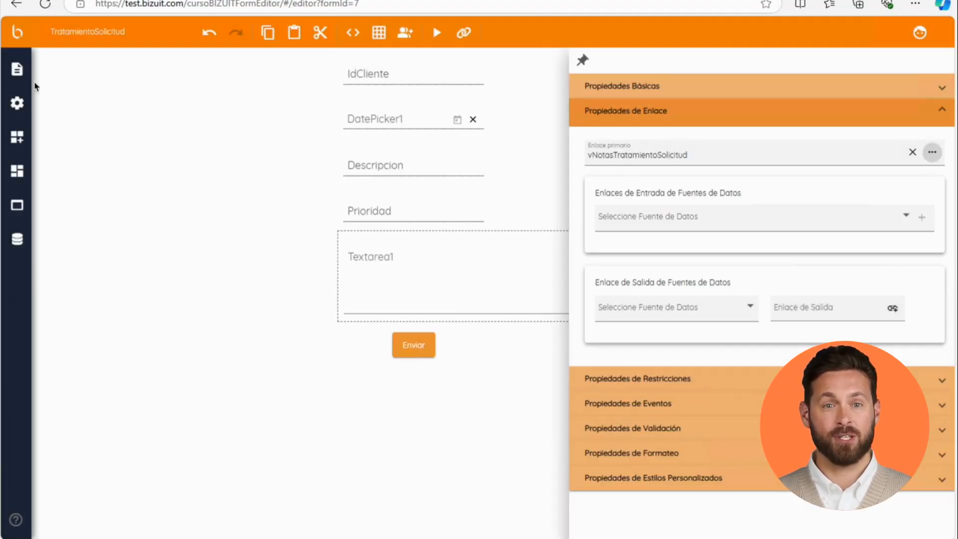
# Step: Save the TratamientoSolicitud form and accept the activity's forms dialog
pyautogui.click(17, 69)
pyautogui.click(58, 93)
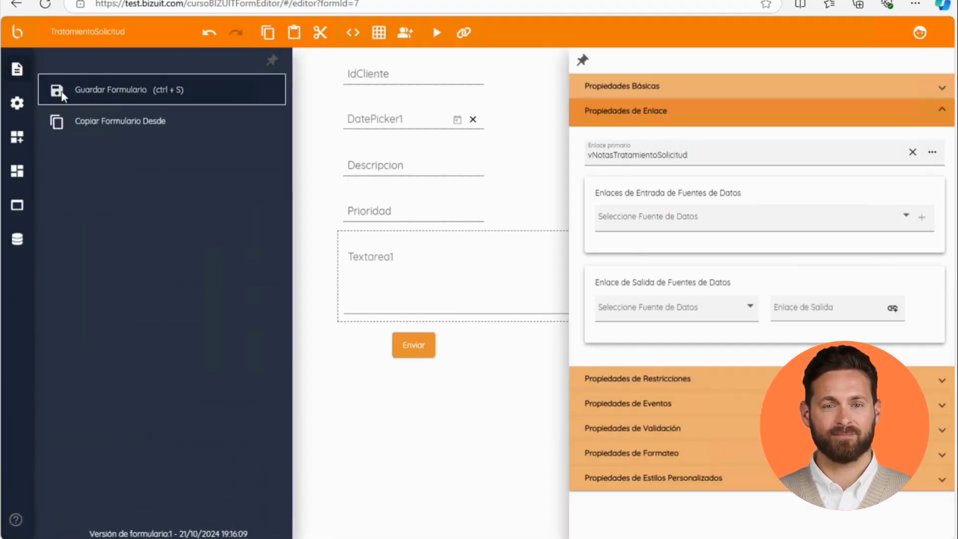
pyautogui.click(568, 420)
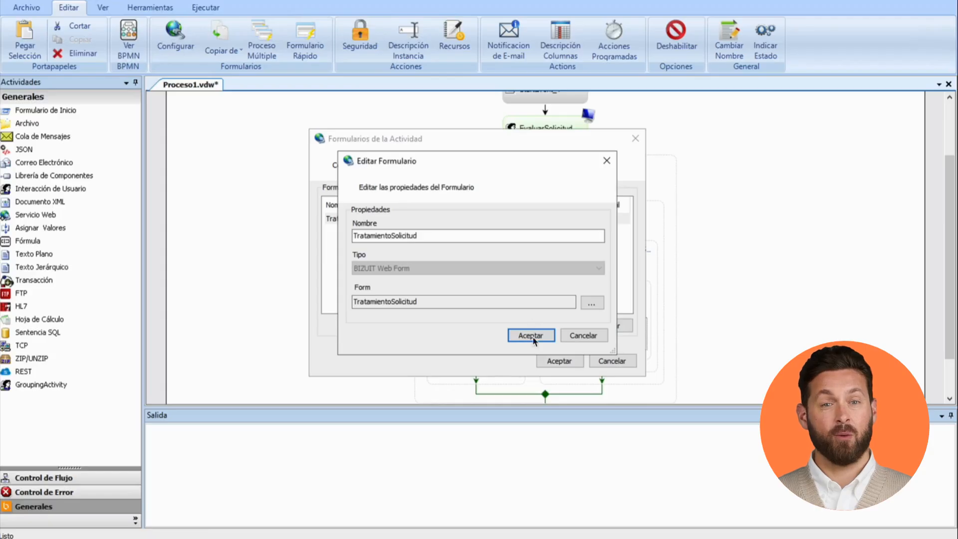
pyautogui.click(532, 338)
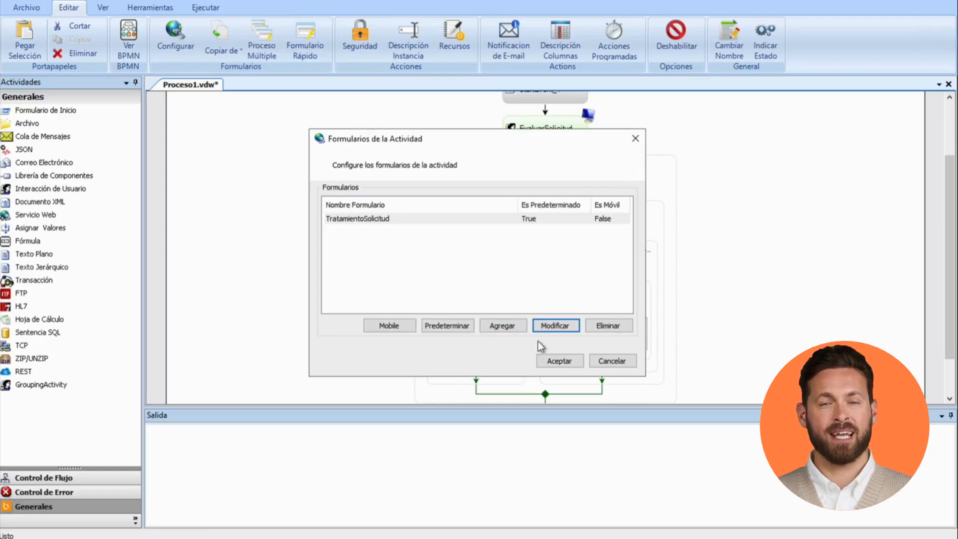
pyautogui.click(555, 361)
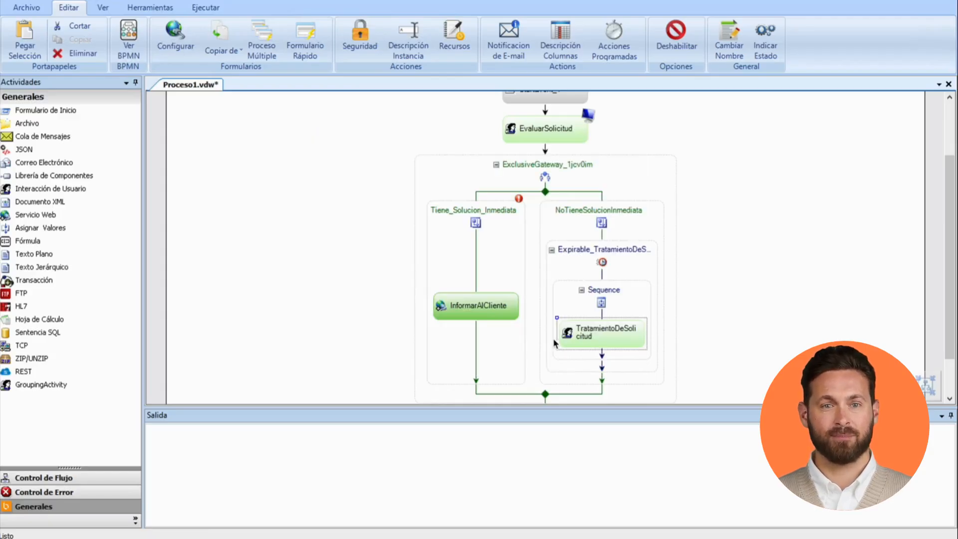
# Step: Copy the TratamientoSolicitud form to the ResolverLaSolicitud activity in the boundary event branch as ResolverSolicitud
pyautogui.click(609, 265)
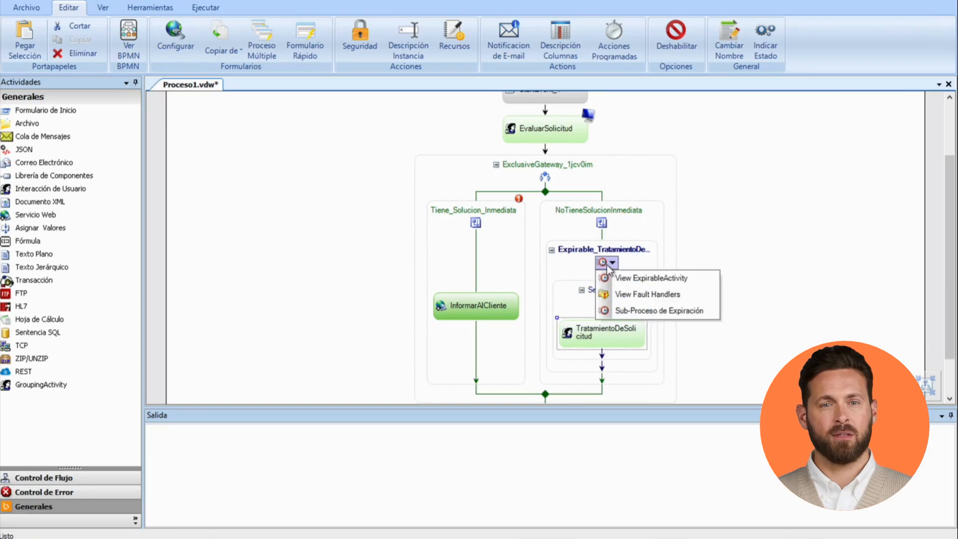
pyautogui.click(632, 314)
pyautogui.click(613, 327)
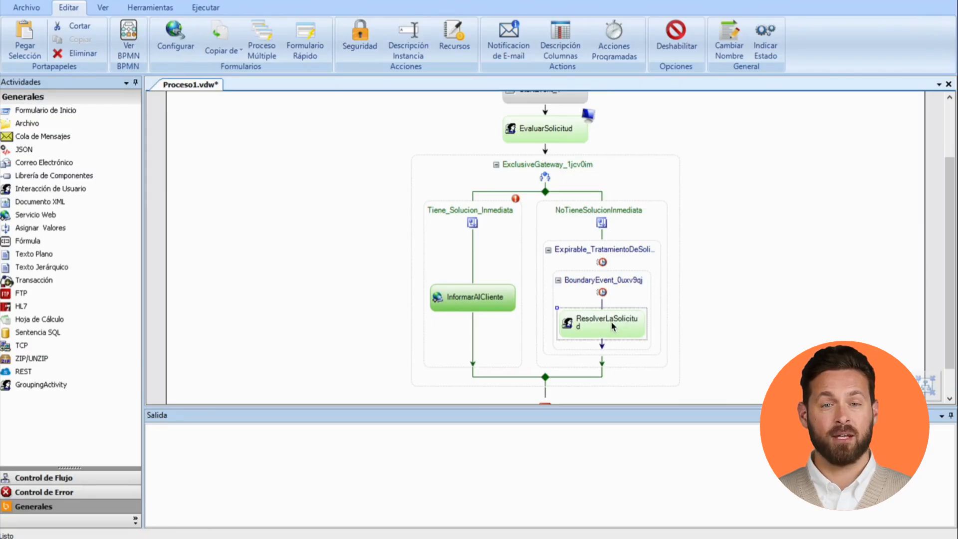
pyautogui.rightClick(613, 324)
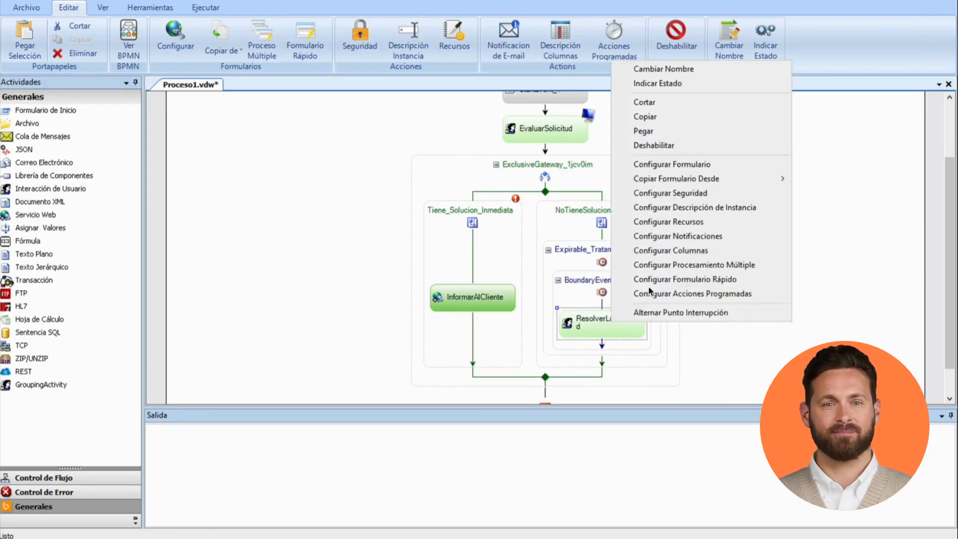
pyautogui.moveTo(675, 179)
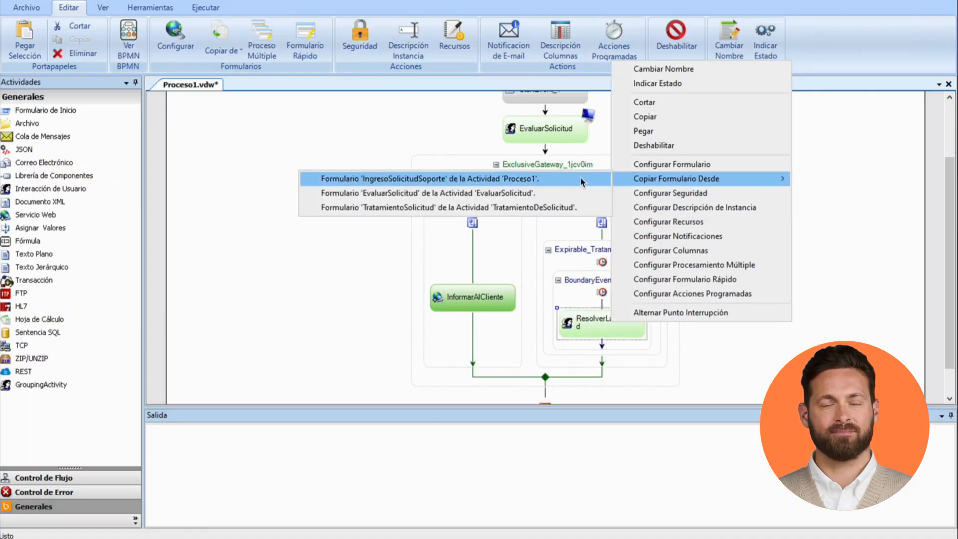
pyautogui.click(559, 208)
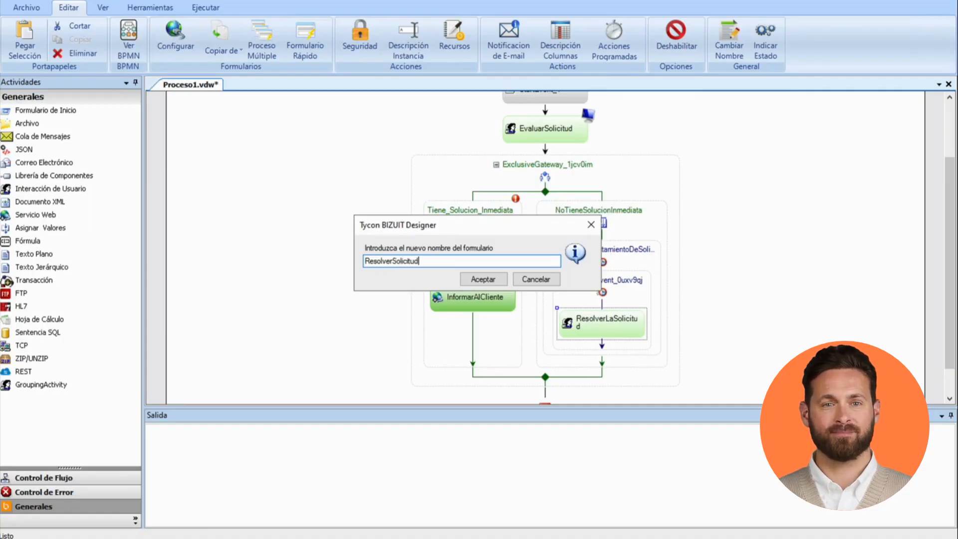
pyautogui.write('ResolverSolicitud')
pyautogui.click(493, 279)
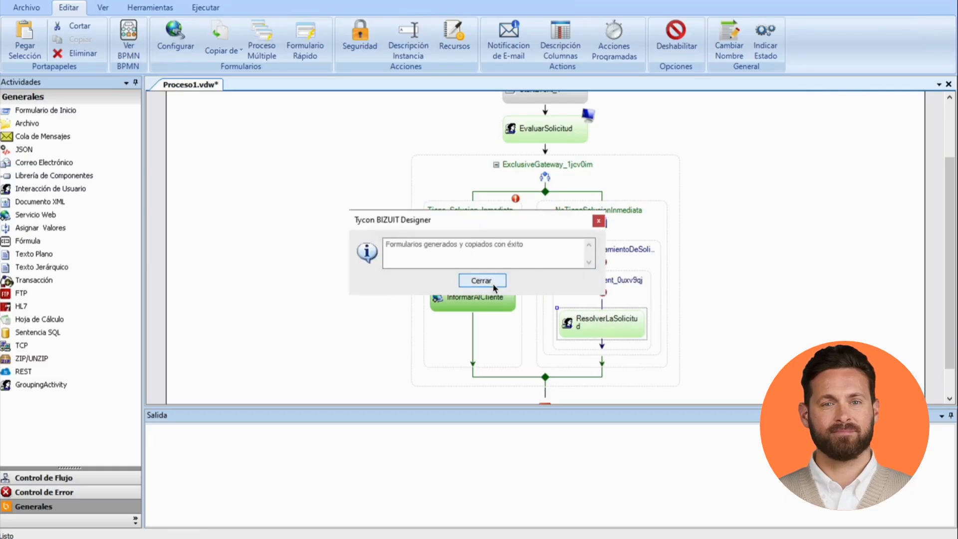
pyautogui.click(493, 283)
# Step: Open the ResolverSolicitud form and rebind its text area's primary link to vNotasGerente
pyautogui.doubleClick(630, 331)
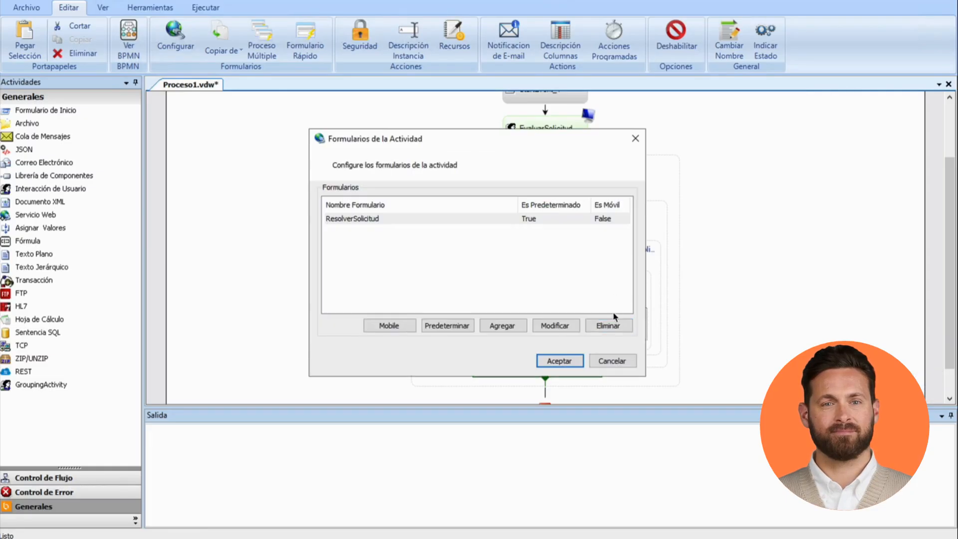
pyautogui.click(563, 327)
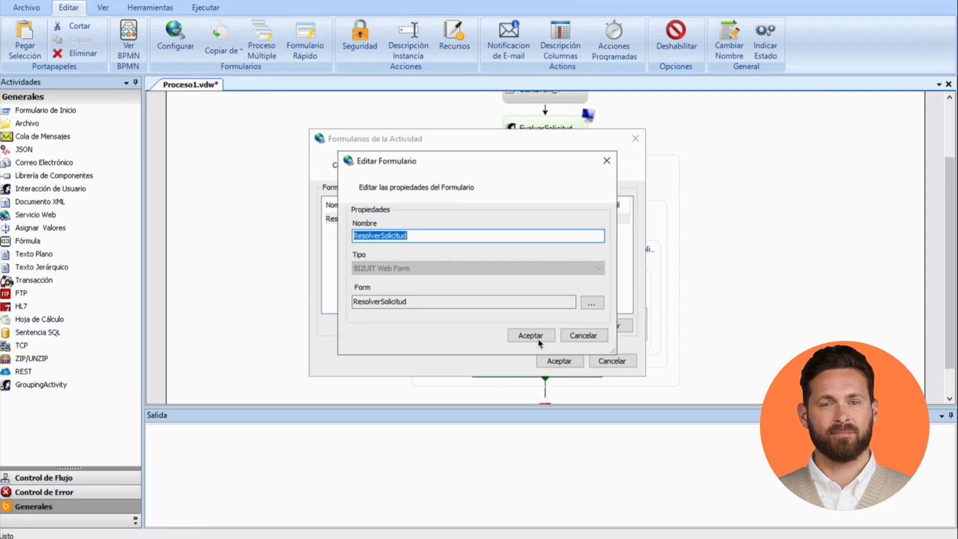
pyautogui.click(590, 306)
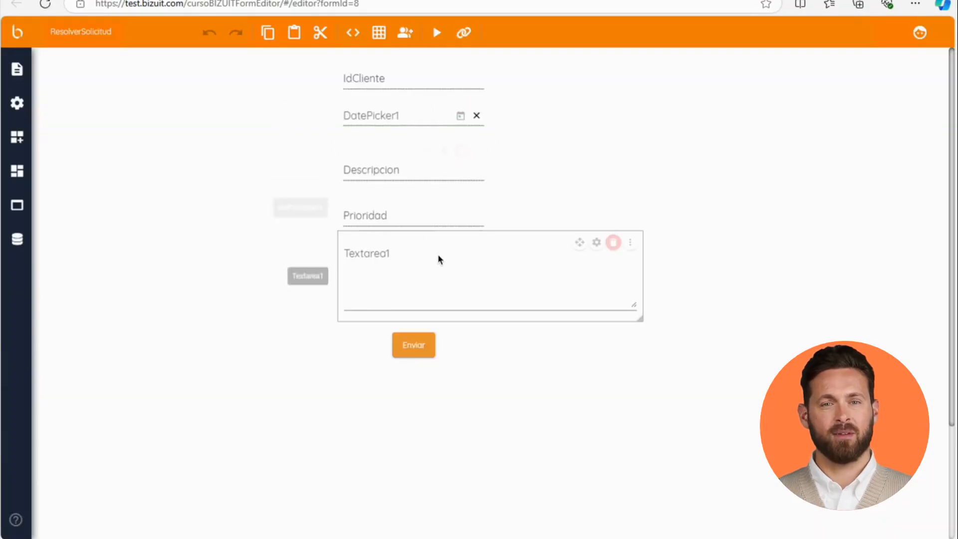
pyautogui.click(439, 259)
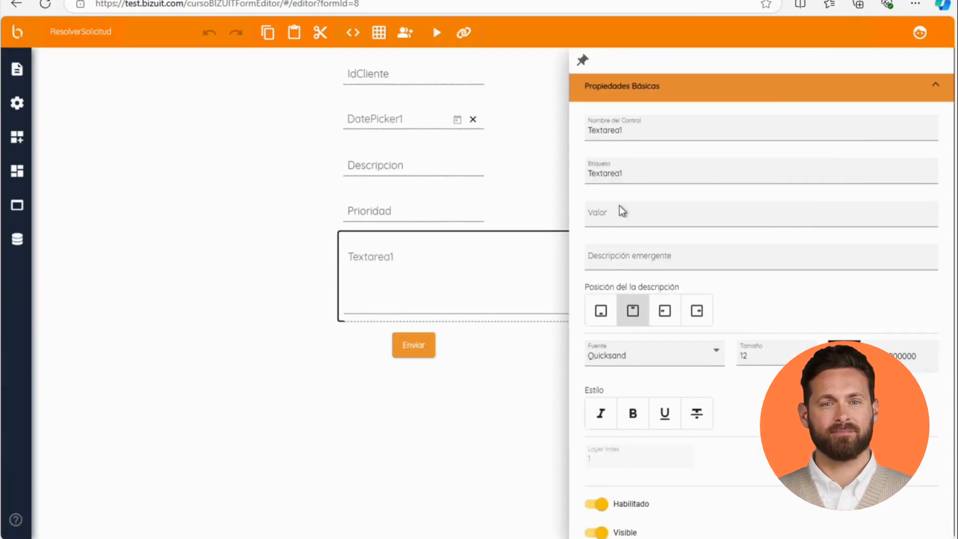
pyautogui.scroll(-3, 754, 394)
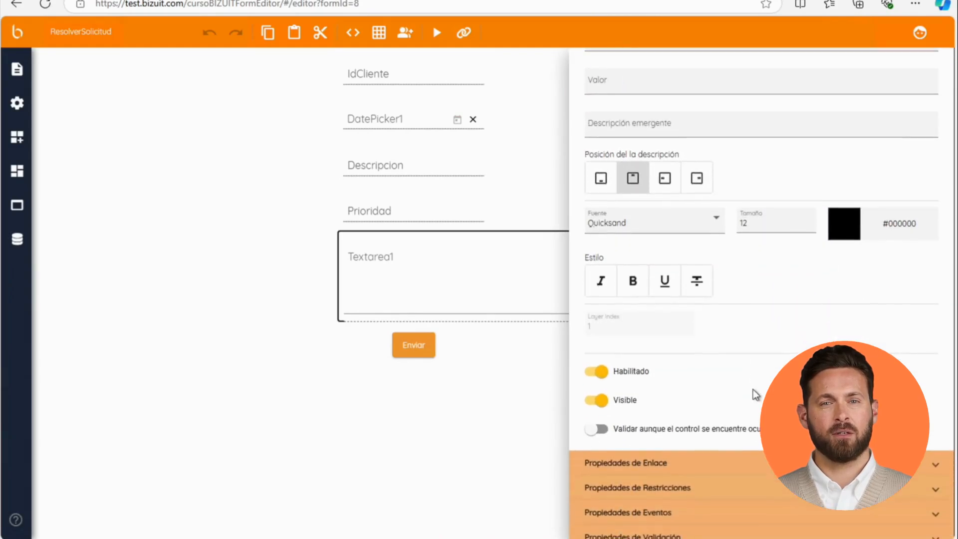
pyautogui.click(674, 450)
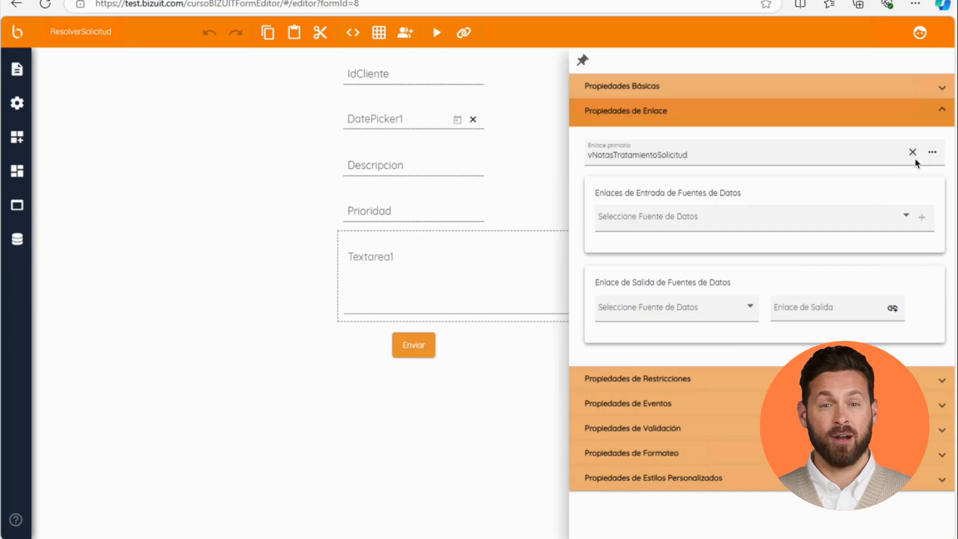
pyautogui.click(932, 153)
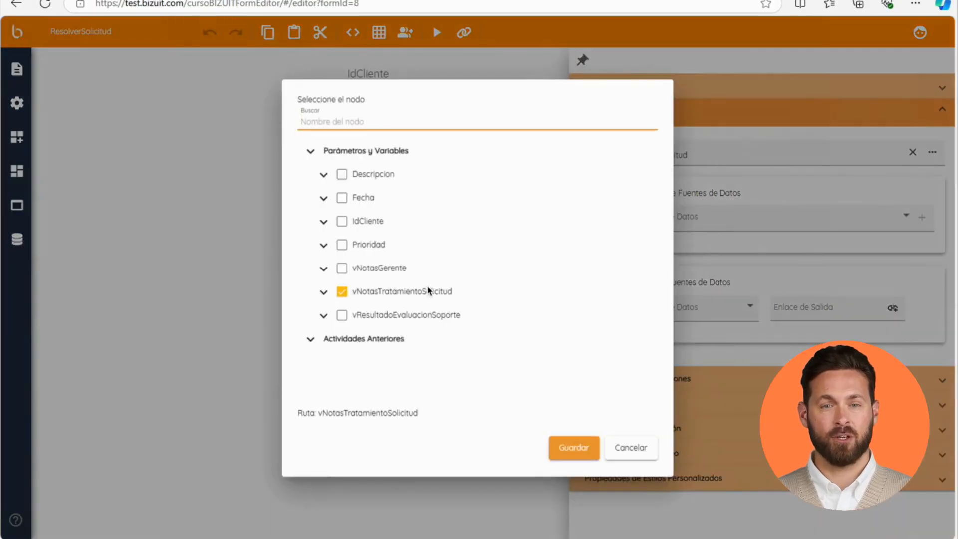
pyautogui.click(386, 269)
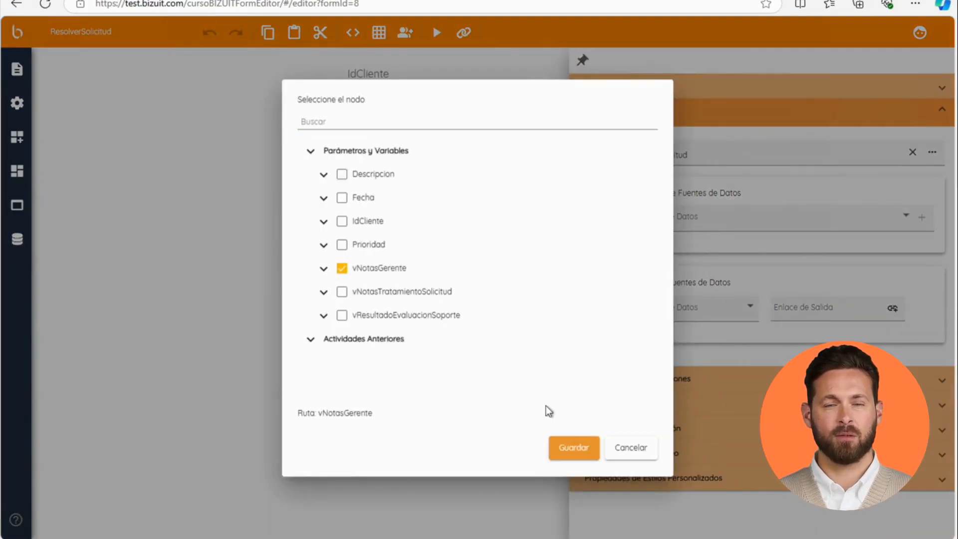
pyautogui.click(575, 448)
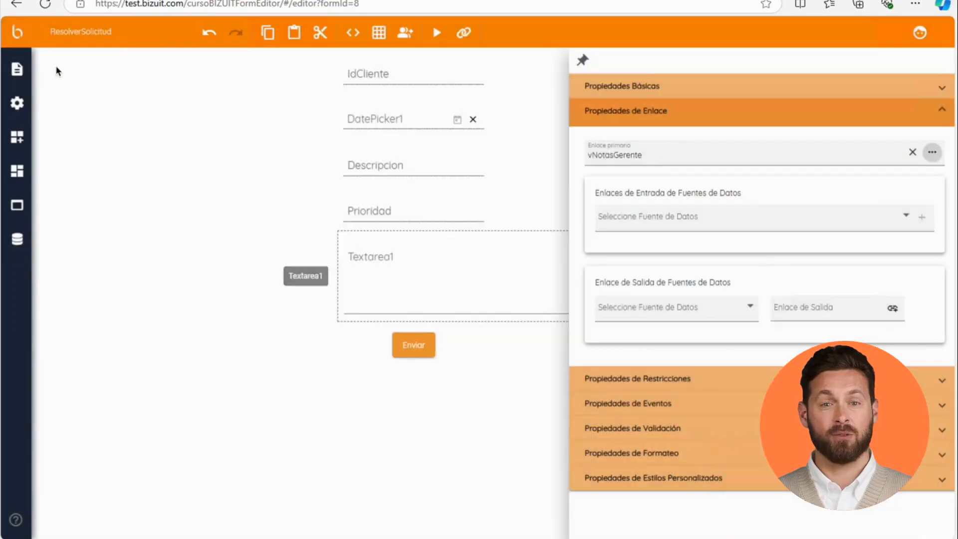
# Step: Save the ResolverSolicitud form
pyautogui.click(17, 70)
pyautogui.click(109, 89)
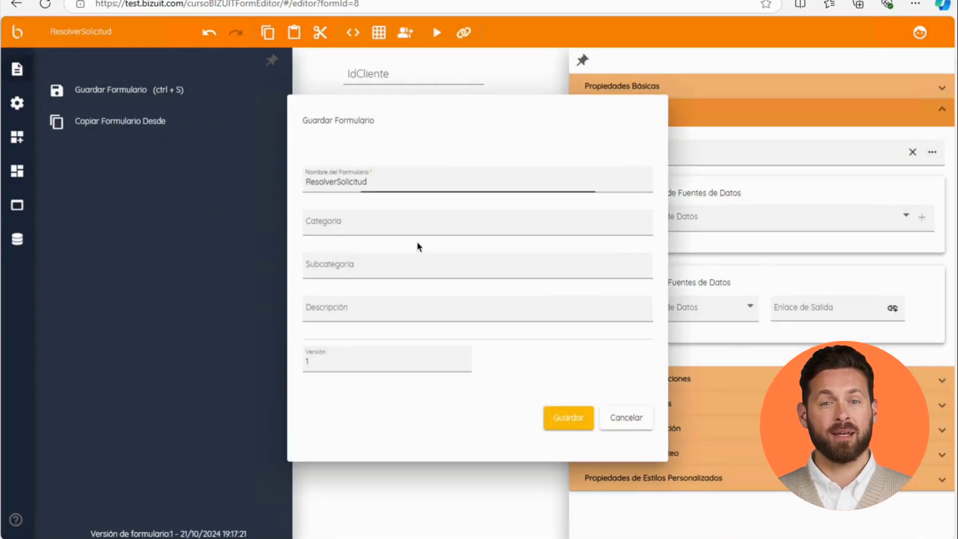
pyautogui.click(560, 416)
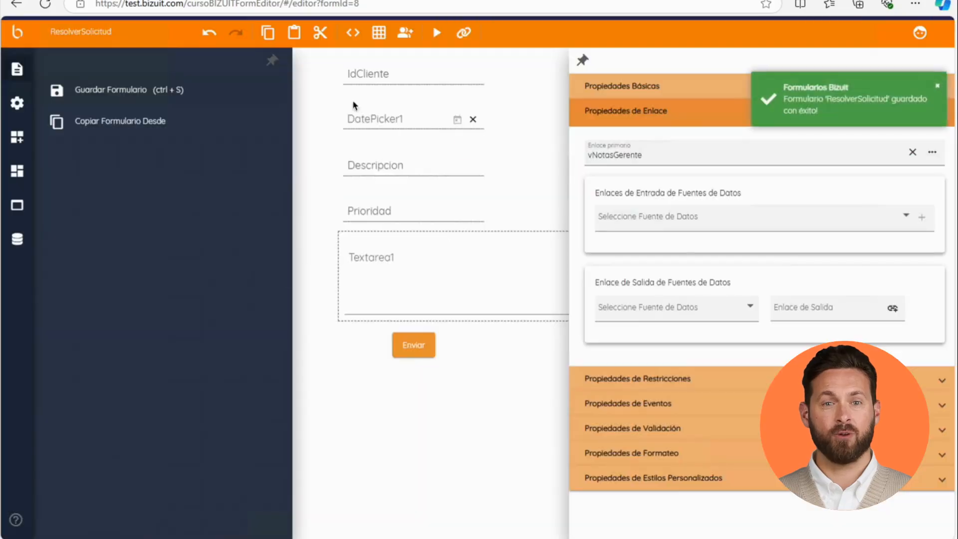